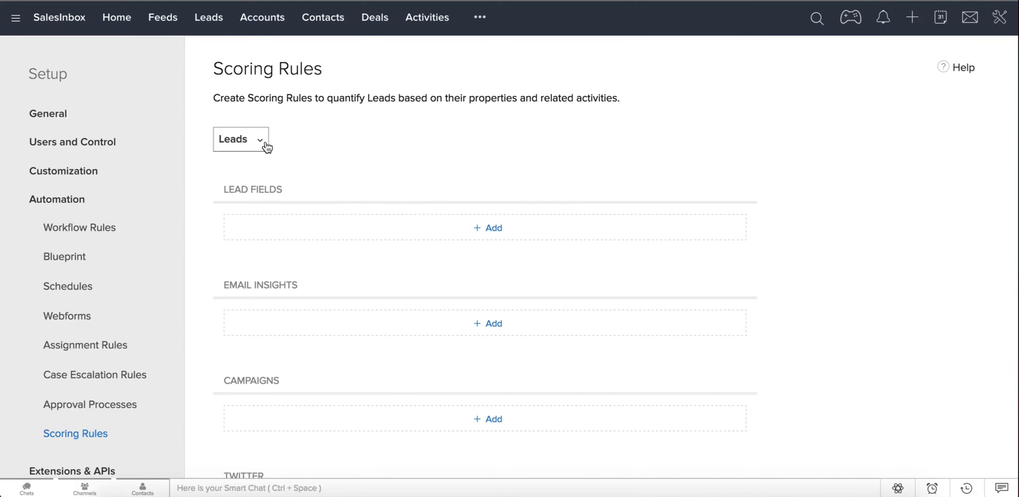
Keep Leads as the scoring module and start a new Lead Fields scoring rule.
{"action": "left_click", "coordinate": [260, 140]}
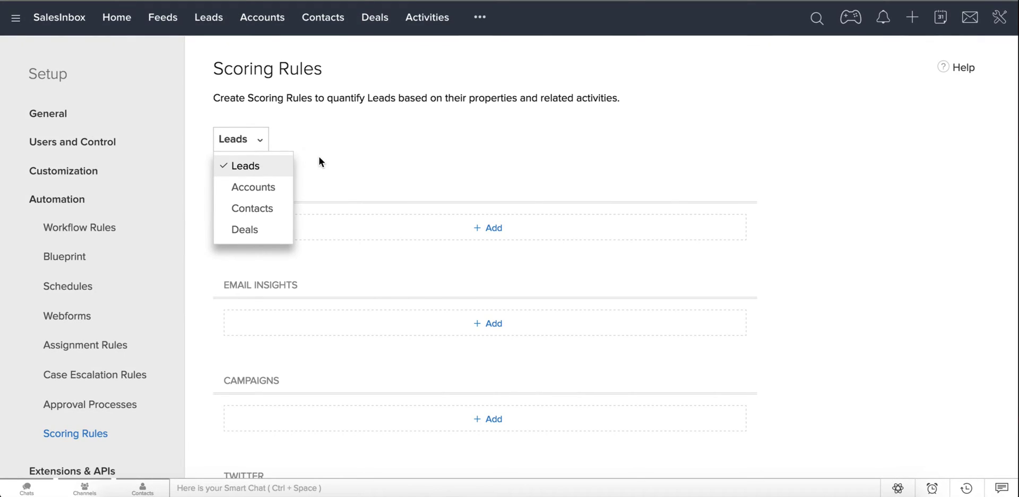
{"action": "left_click", "coordinate": [320, 159]}
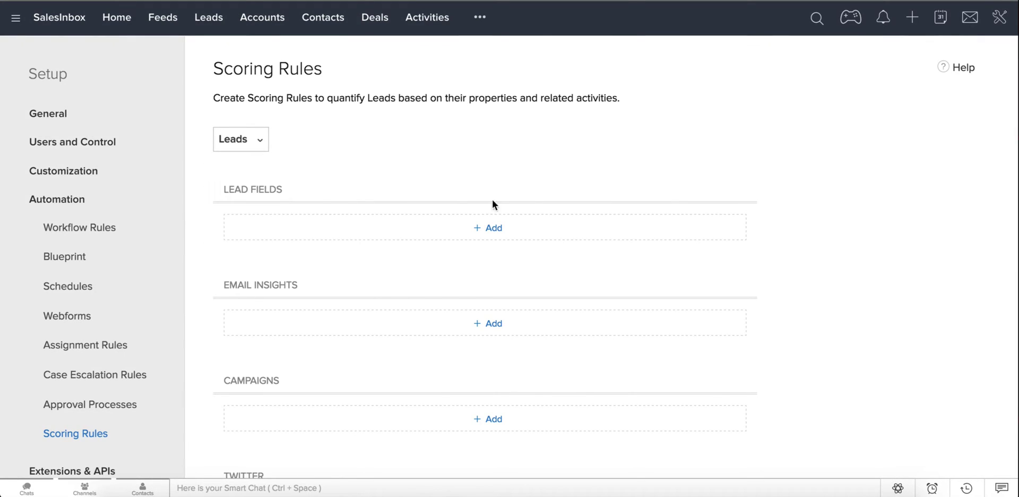
{"action": "left_click", "coordinate": [467, 227]}
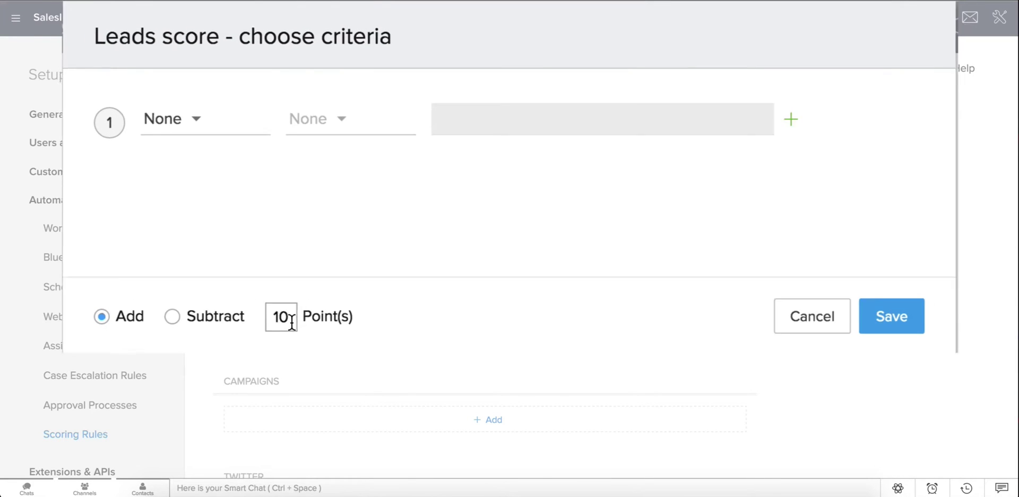
Save a scoring rule adding 10 points when Annual Revenue >= 1000000.
{"action": "left_click", "coordinate": [287, 81]}
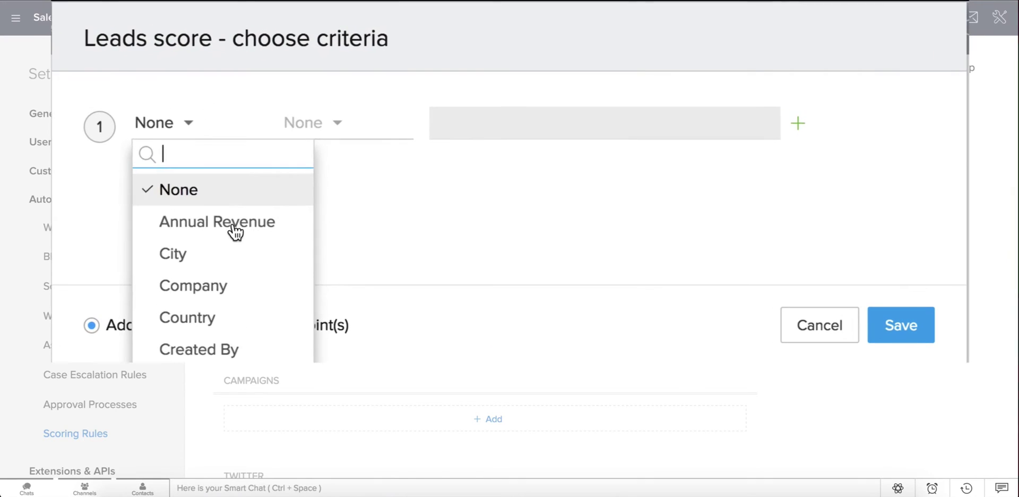
{"action": "left_click", "coordinate": [324, 150]}
{"action": "left_click", "coordinate": [374, 84]}
{"action": "left_click", "coordinate": [352, 314]}
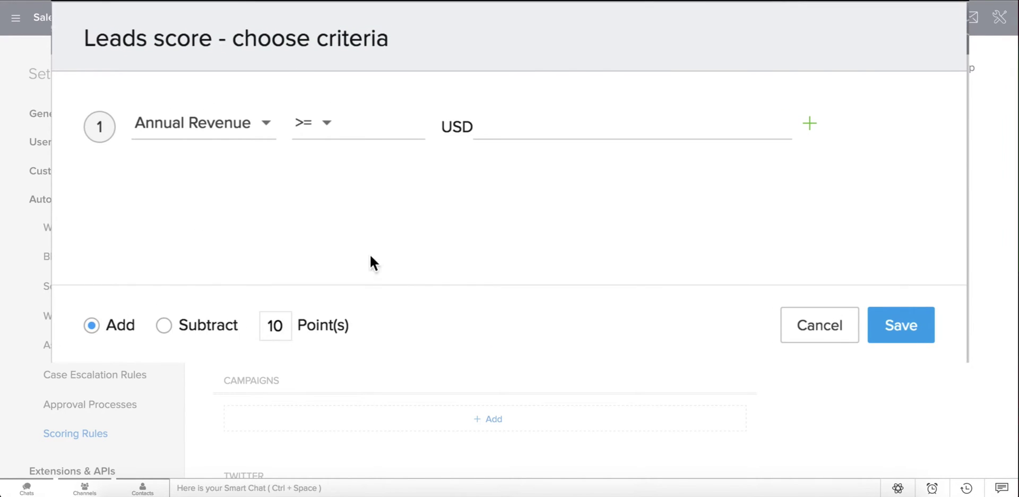
{"action": "type", "text": "1000000"}
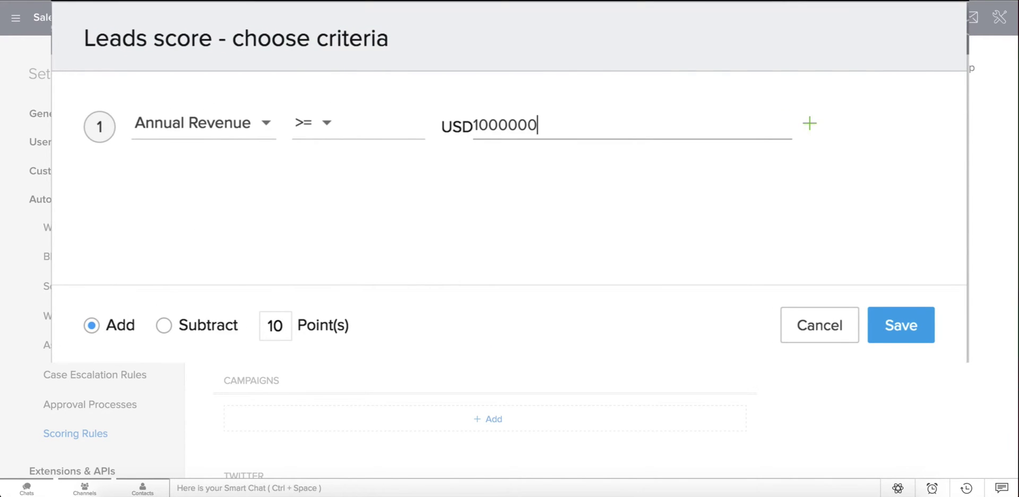
{"action": "left_click", "coordinate": [96, 334]}
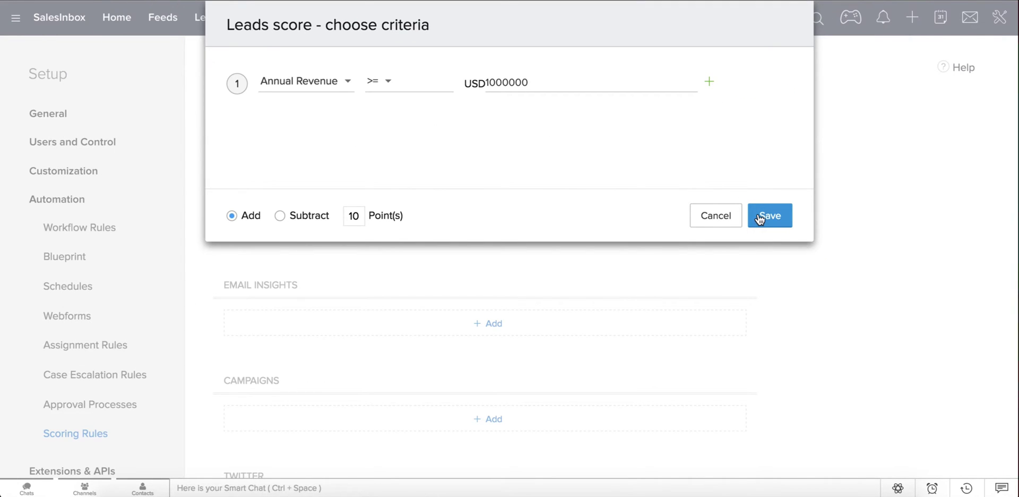
{"action": "left_click", "coordinate": [760, 218]}
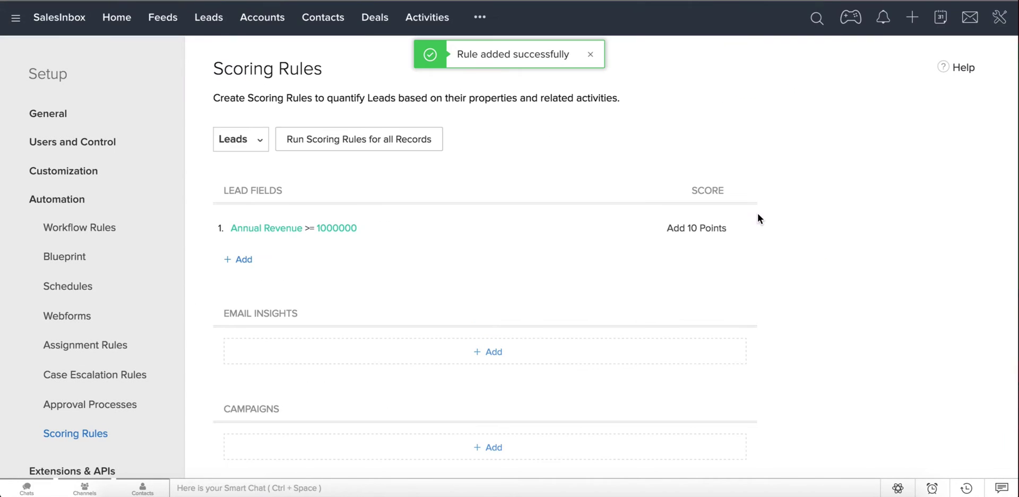
Add Email Insights scoring: +10 for opened, clicked and responded emails, -10 for bounces.
{"action": "left_click", "coordinate": [482, 356]}
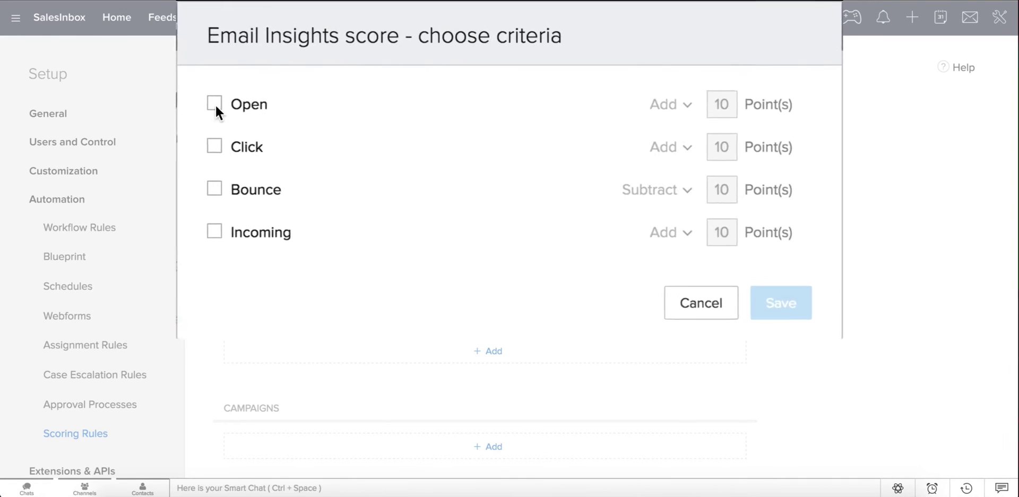
{"action": "left_click", "coordinate": [220, 103]}
{"action": "left_click", "coordinate": [187, 160]}
{"action": "left_click", "coordinate": [186, 253]}
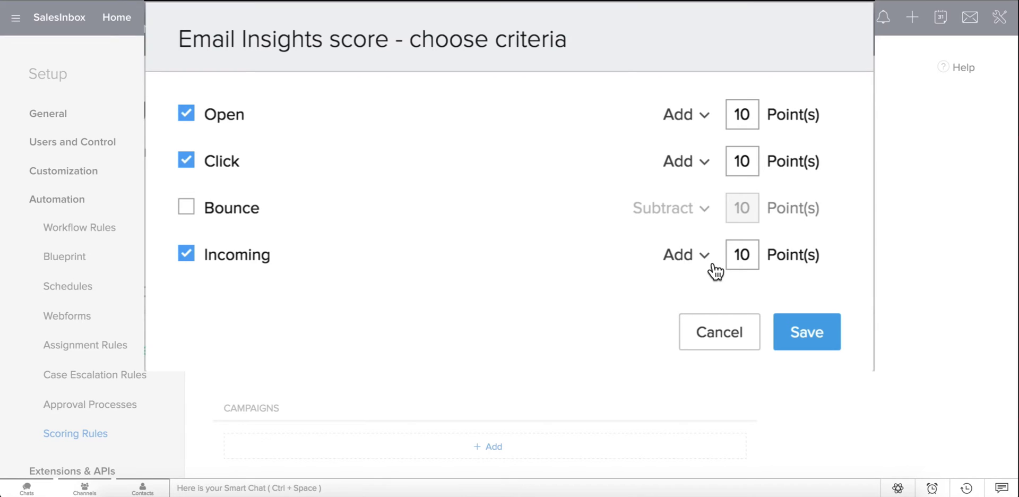
{"action": "left_click", "coordinate": [187, 206]}
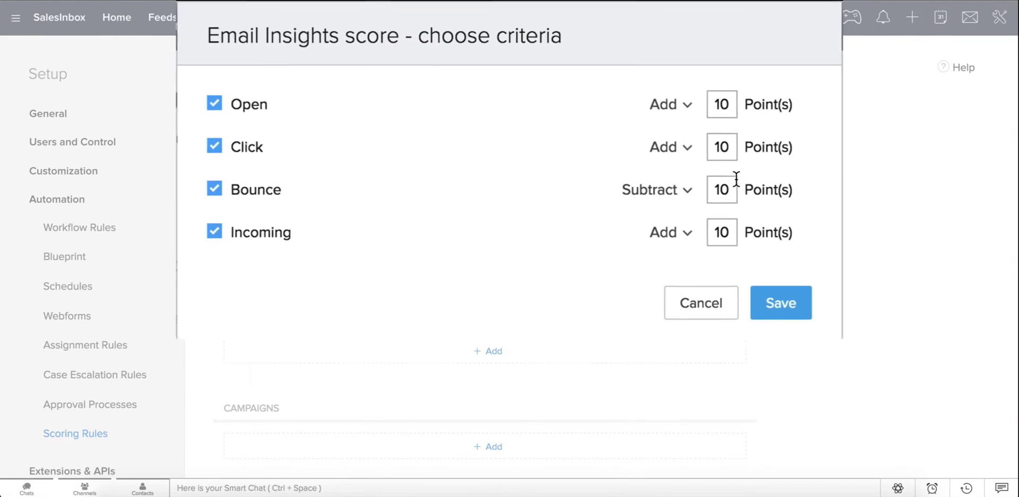
{"action": "key", "text": "Return"}
Add Campaigns scoring: +10 for opened and clicked campaign emails, -10 for bounces.
{"action": "scroll", "coordinate": [492, 316], "scroll_direction": "down", "scroll_amount": 1}
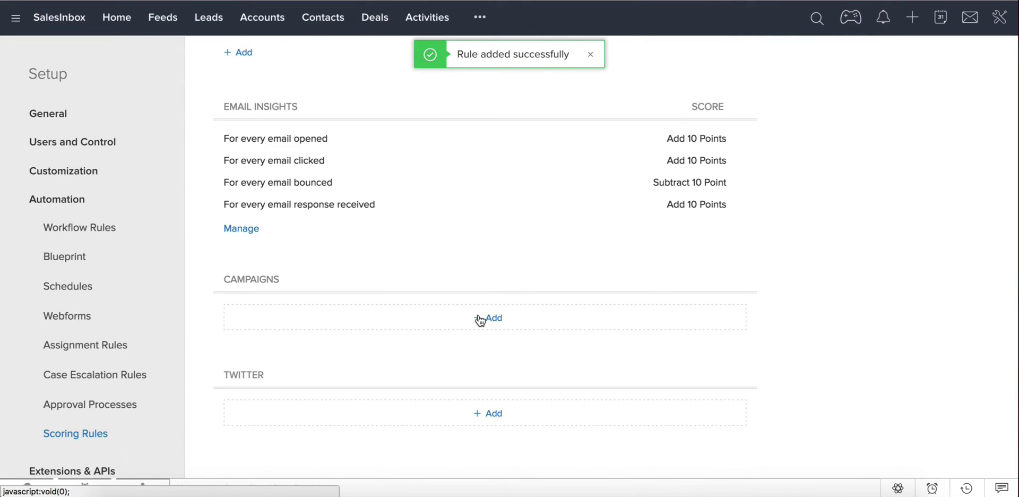
{"action": "left_click", "coordinate": [477, 316]}
{"action": "left_click", "coordinate": [259, 87]}
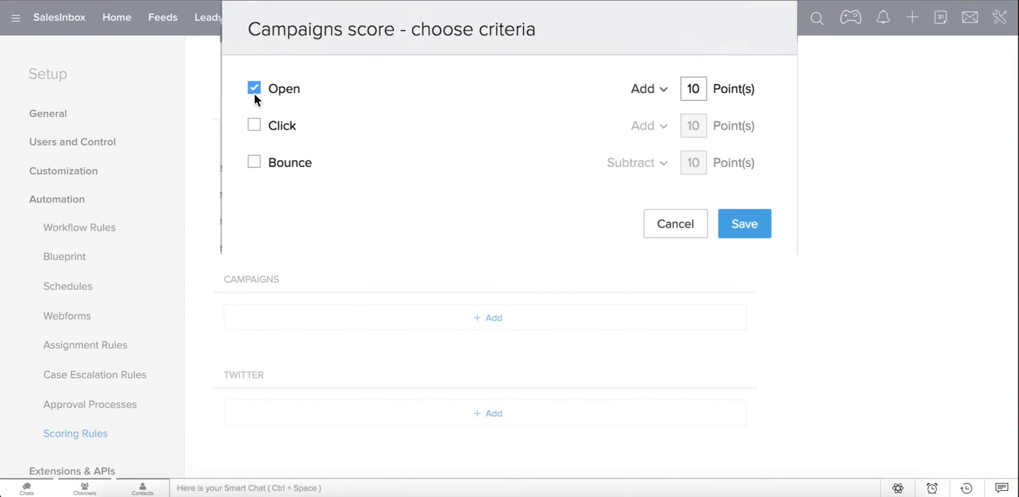
{"action": "left_click", "coordinate": [260, 118]}
{"action": "left_click", "coordinate": [260, 157]}
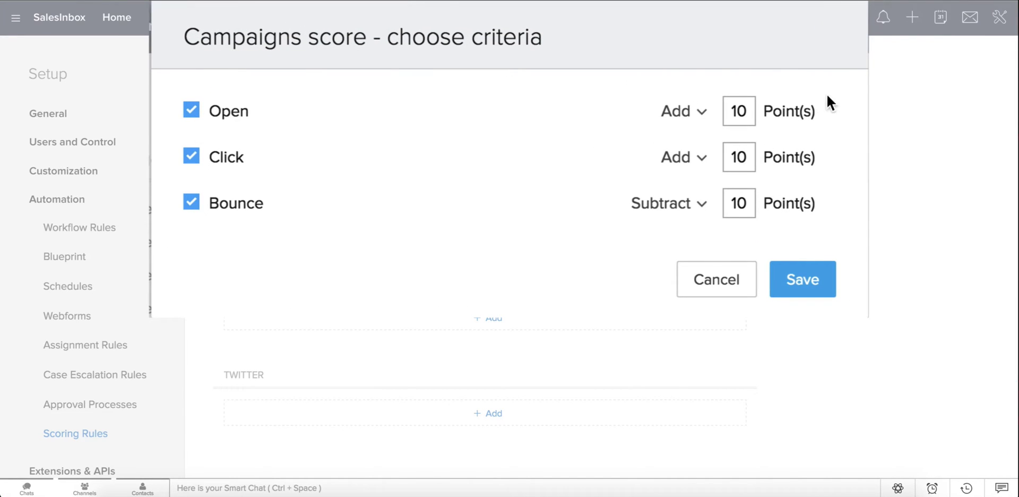
{"action": "left_click", "coordinate": [802, 280]}
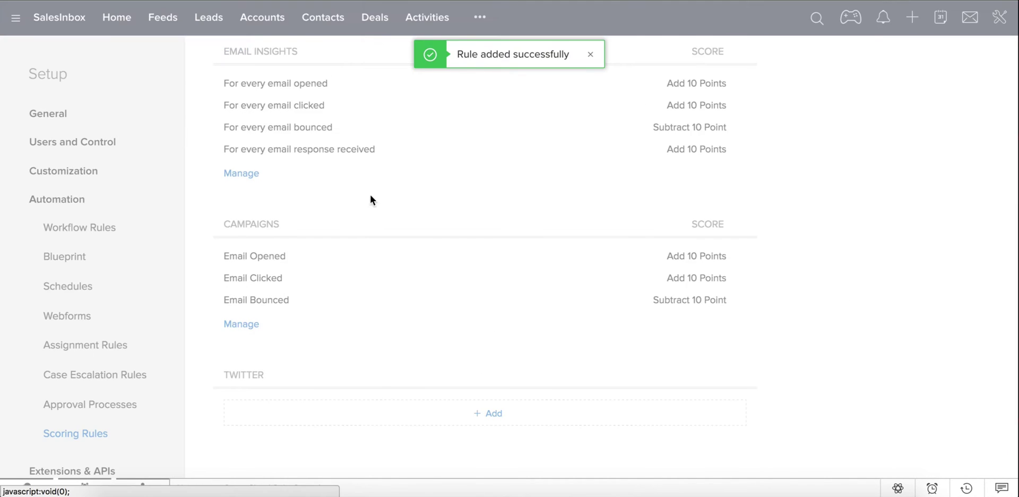
Add Twitter scoring: +10 points each for mentions and direct messages.
{"action": "left_click", "coordinate": [484, 413]}
{"action": "left_click", "coordinate": [263, 86]}
{"action": "left_click", "coordinate": [263, 122]}
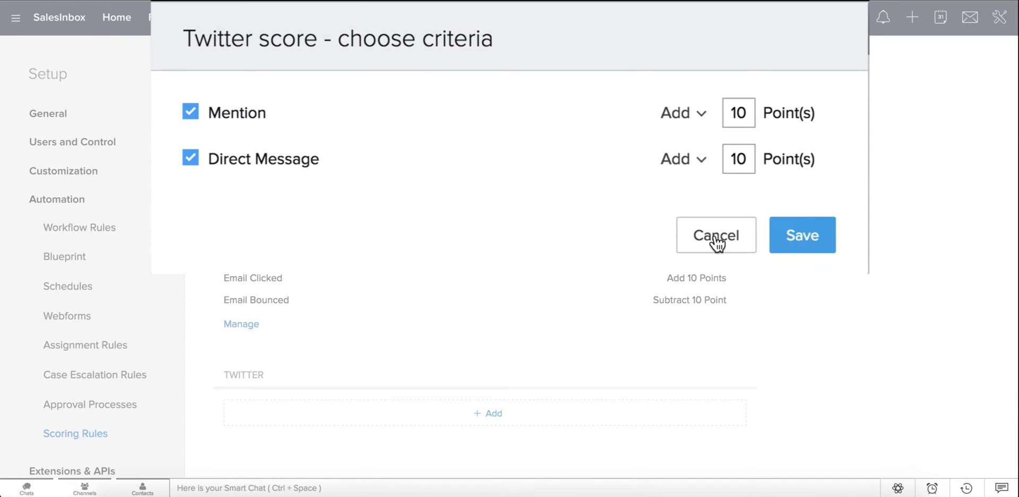
{"action": "left_click", "coordinate": [798, 246]}
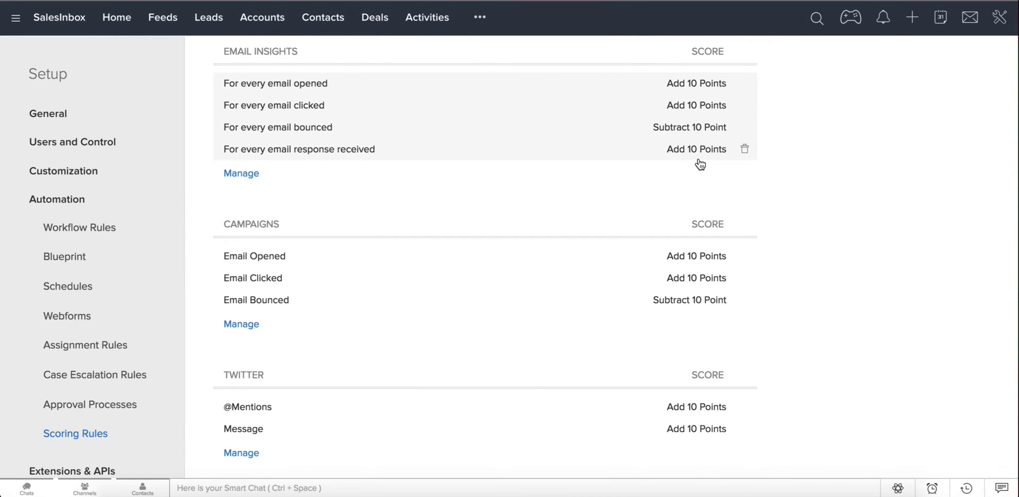
Open the top lead from the Leads list and look through its details and score.
{"action": "left_click", "coordinate": [209, 18]}
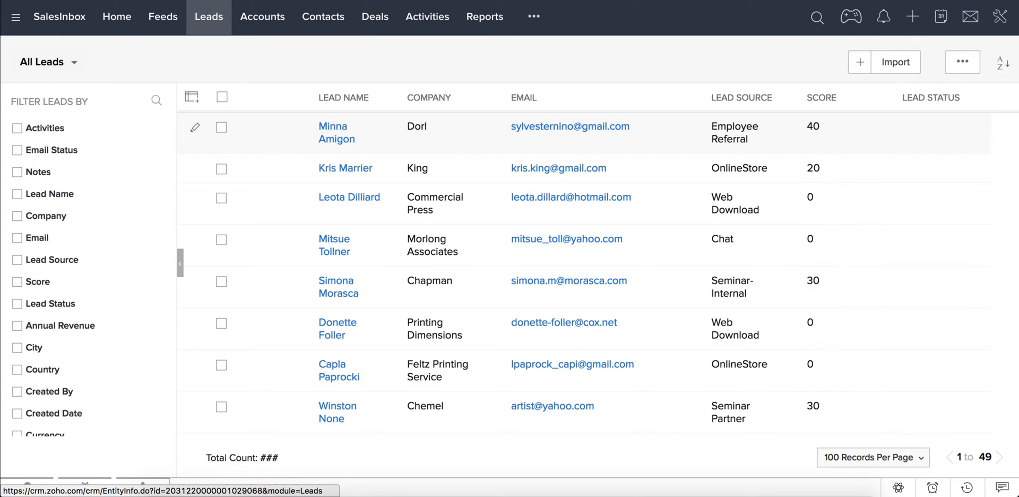
{"action": "left_click", "coordinate": [333, 141]}
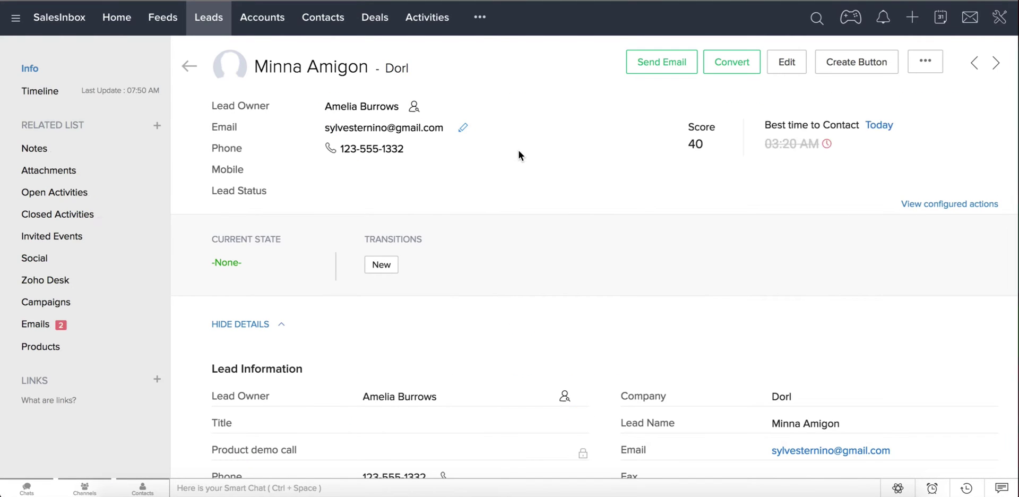
{"action": "scroll", "coordinate": [515, 157], "scroll_direction": "down", "scroll_amount": 5}
{"action": "scroll", "coordinate": [429, 190], "scroll_direction": "down", "scroll_amount": 3}
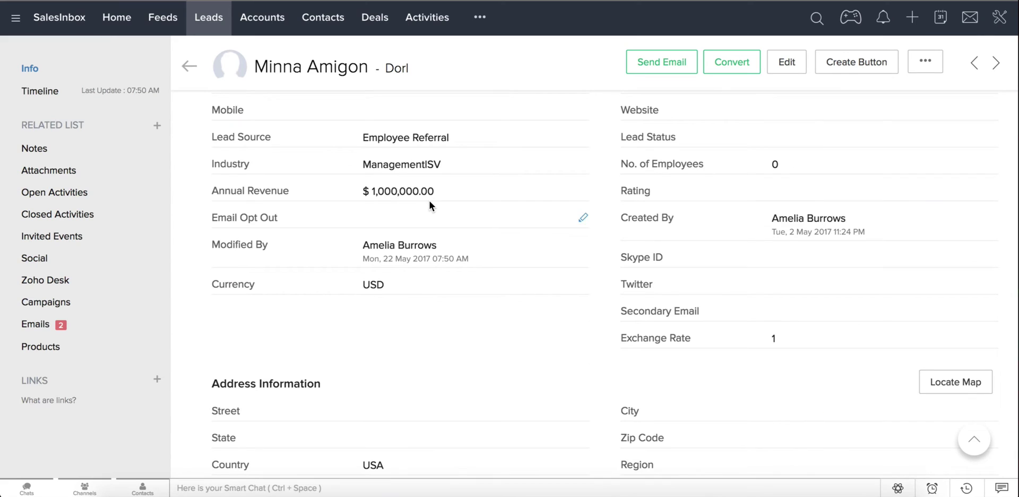
{"action": "scroll", "coordinate": [429, 200], "scroll_direction": "down", "scroll_amount": 10}
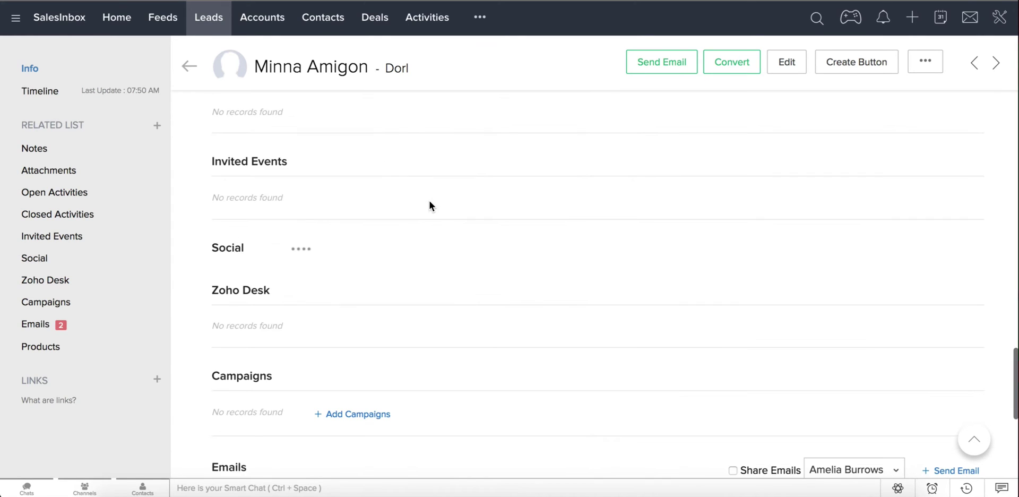
{"action": "scroll", "coordinate": [428, 201], "scroll_direction": "down", "scroll_amount": 5}
{"action": "mouse_move", "coordinate": [954, 246]}
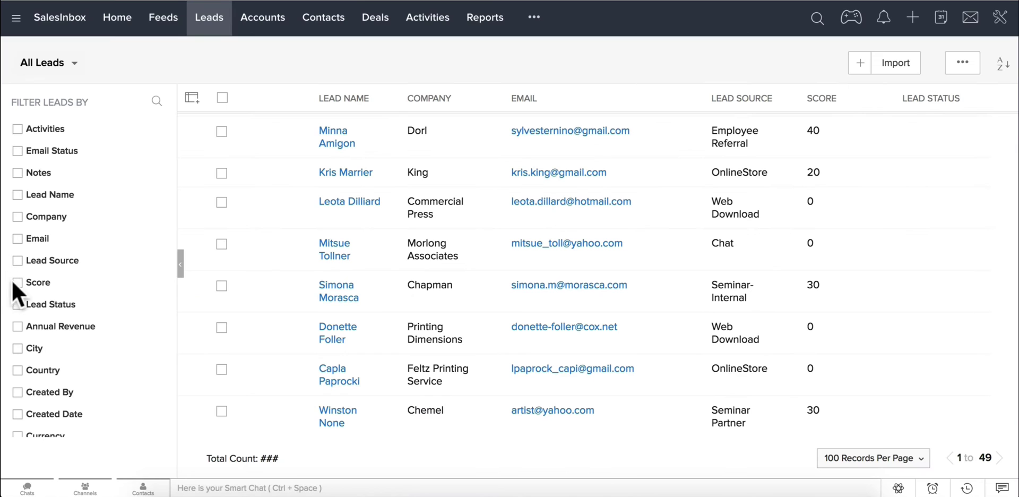
Add a Score >= 30 condition in the Filter Leads By panel.
{"action": "left_click", "coordinate": [17, 283]}
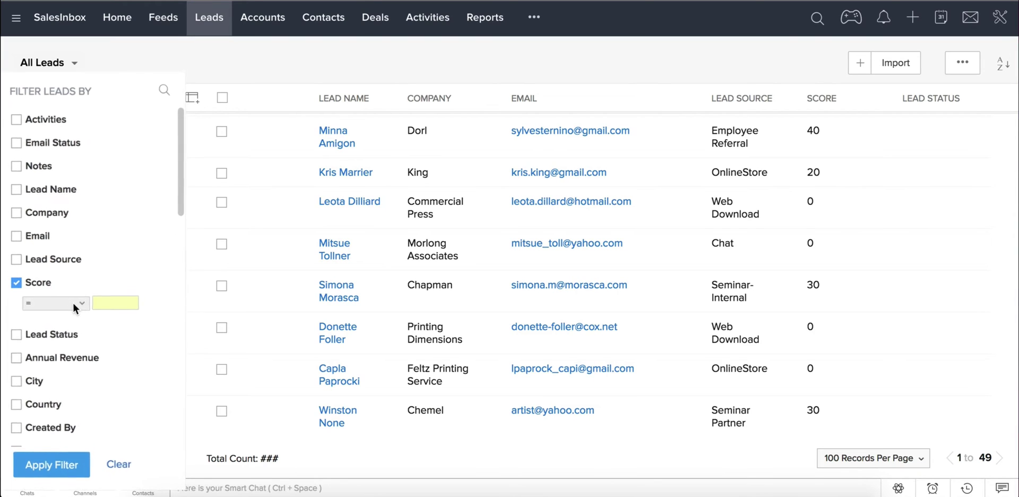
{"action": "left_click", "coordinate": [67, 300]}
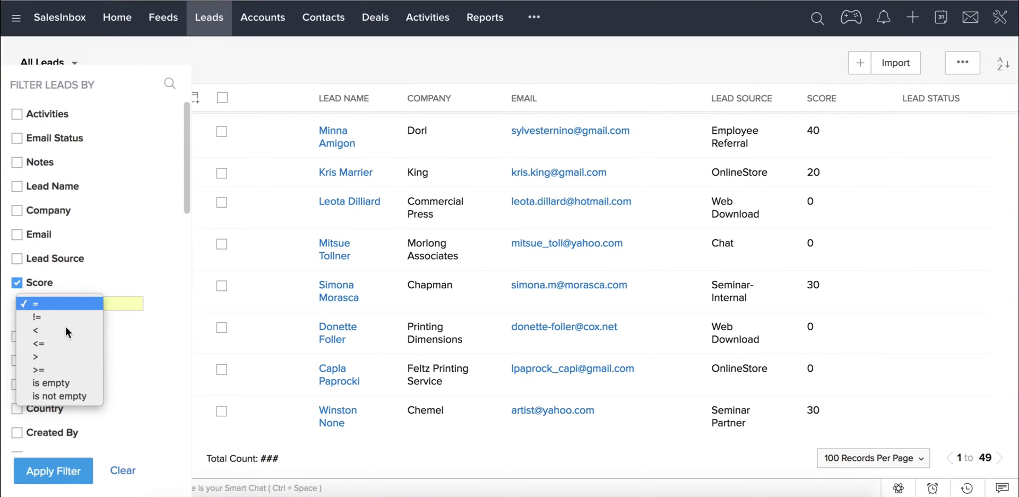
{"action": "left_click", "coordinate": [109, 303]}
{"action": "type", "text": "3"}
{"action": "left_click", "coordinate": [111, 322]}
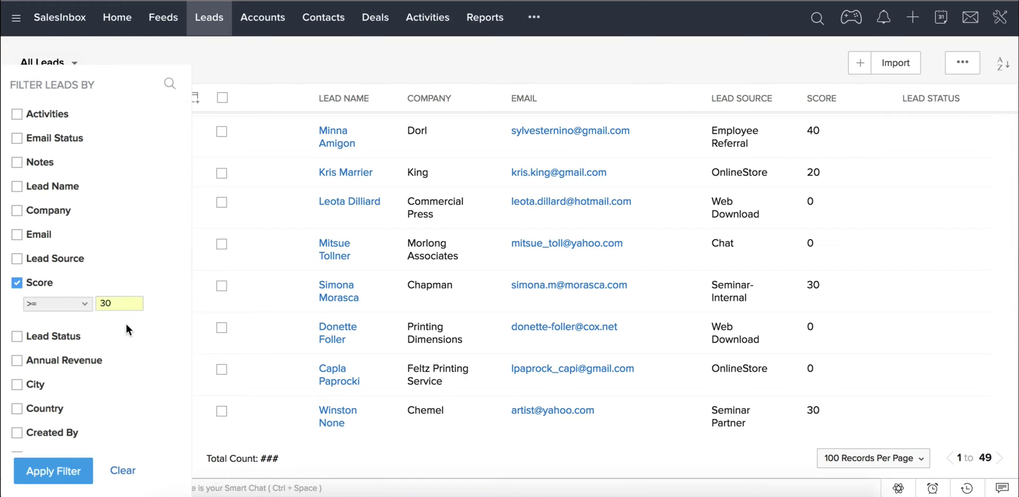
Tick the Activities, Notes and Email Status filters, then apply the filter.
{"action": "left_click", "coordinate": [17, 115]}
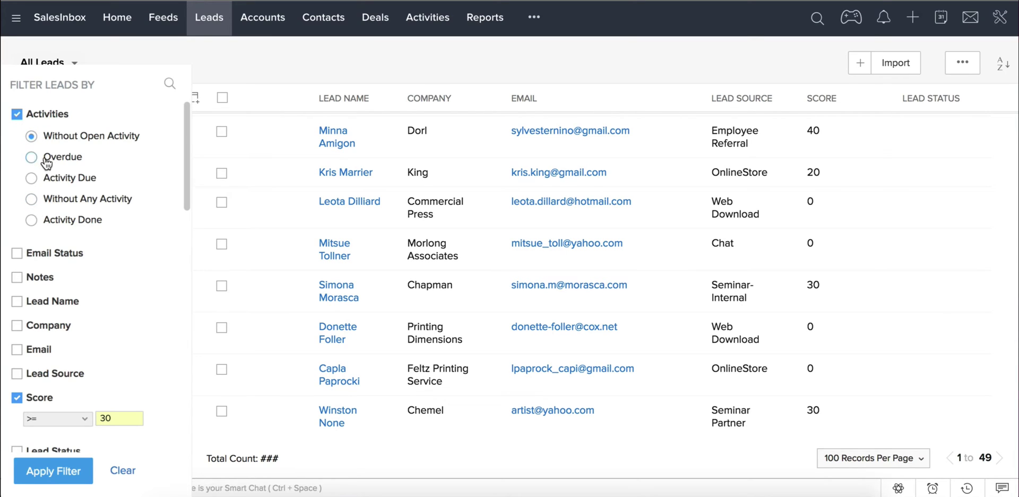
{"action": "left_click", "coordinate": [17, 278]}
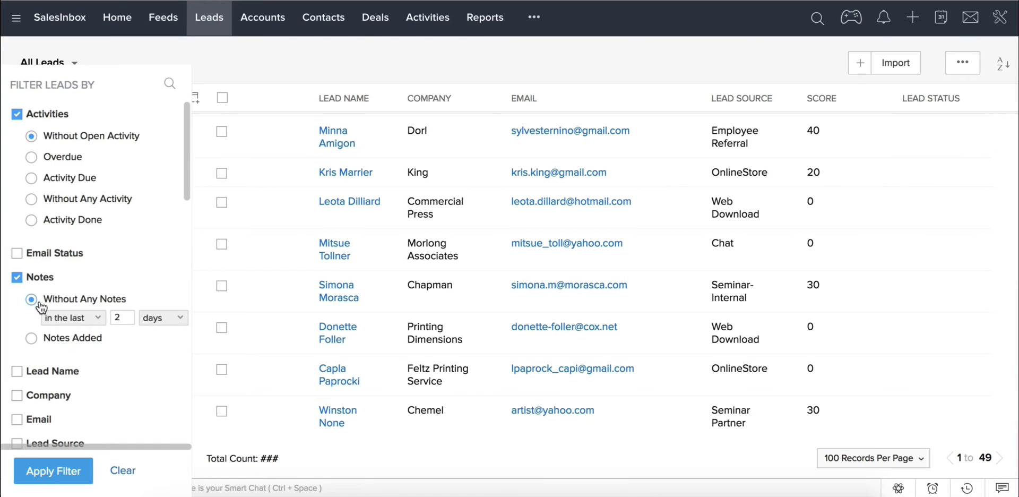
{"action": "left_click", "coordinate": [19, 255]}
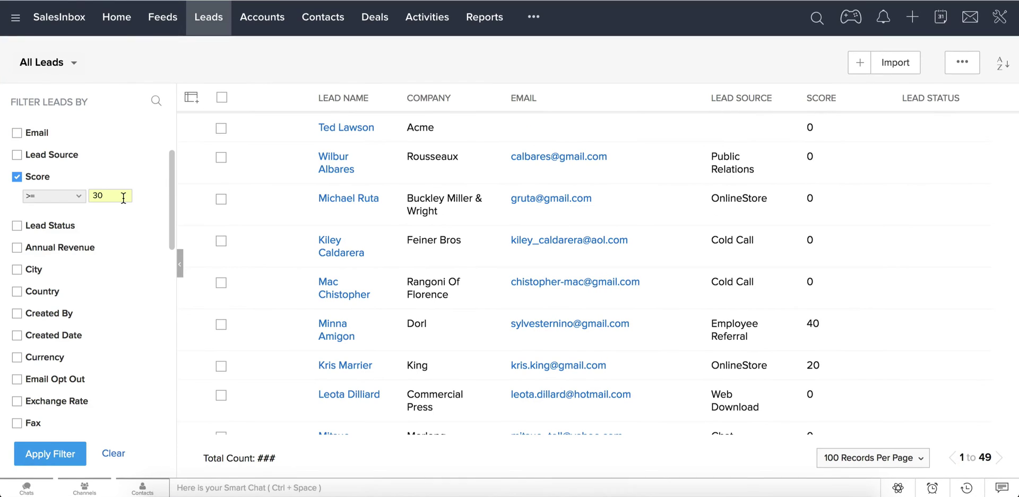
{"action": "left_click", "coordinate": [123, 197]}
{"action": "left_click", "coordinate": [73, 466]}
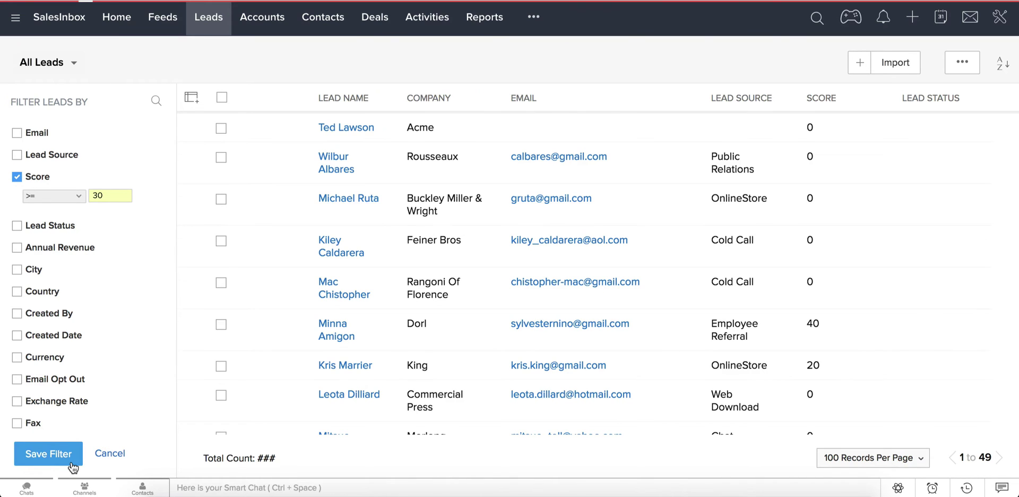
Save the Score >= 30 filter as 'High Score Leads'.
{"action": "left_click", "coordinate": [962, 62]}
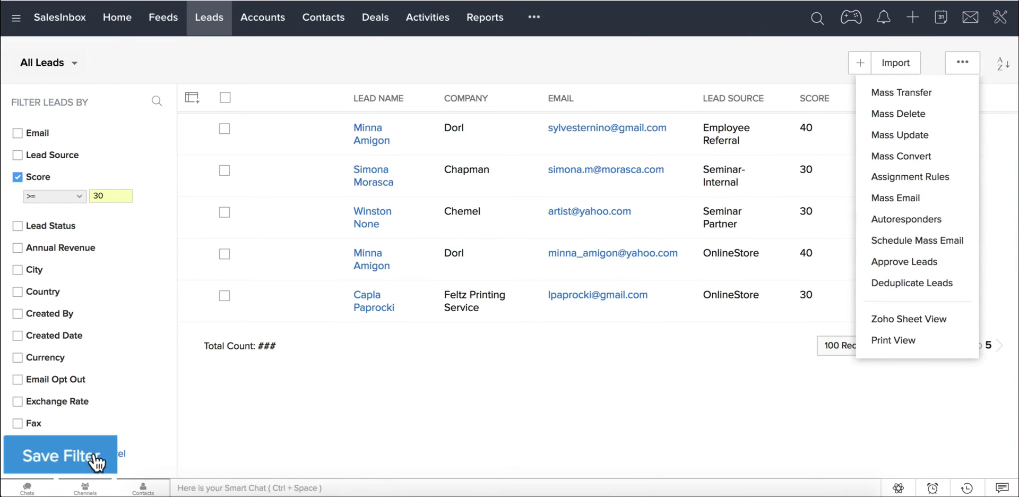
{"action": "left_click", "coordinate": [72, 454]}
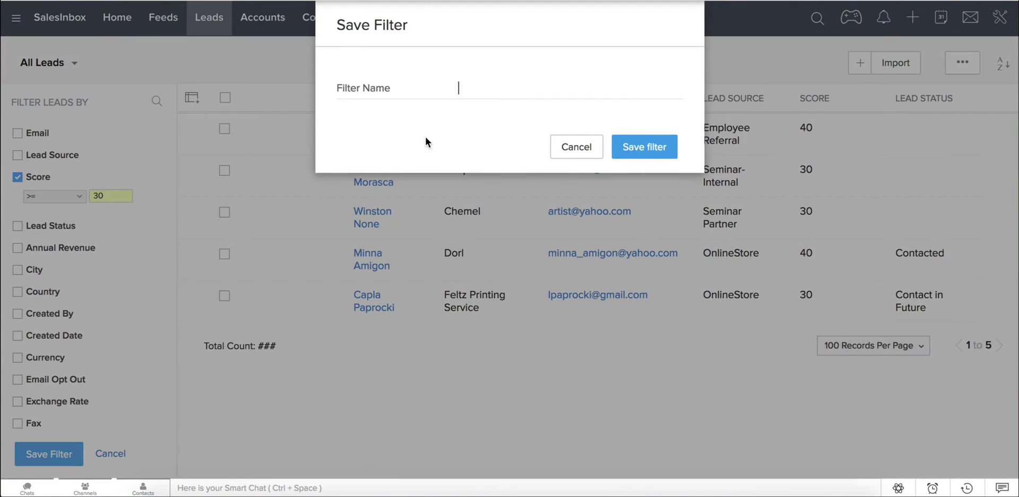
{"action": "type", "text": "High Score"}
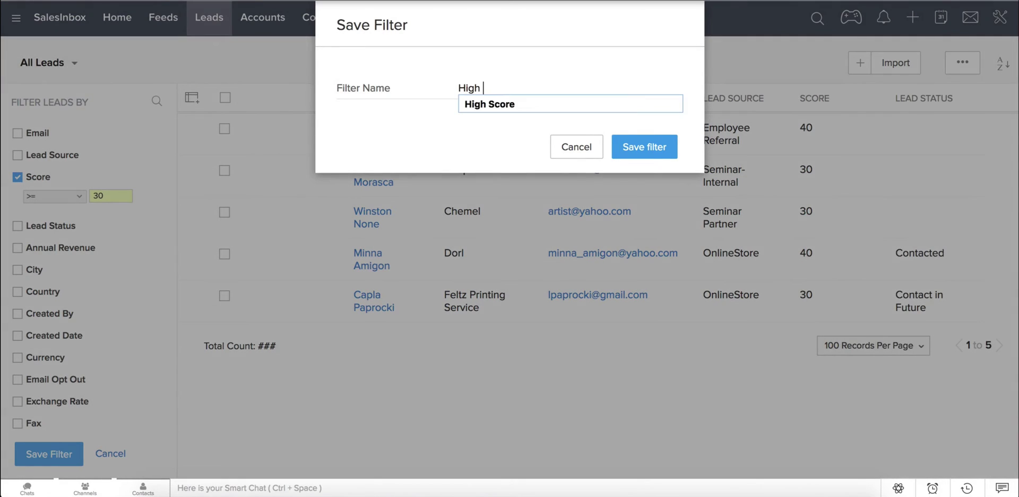
{"action": "type", "text": " Leads"}
{"action": "left_click", "coordinate": [663, 149]}
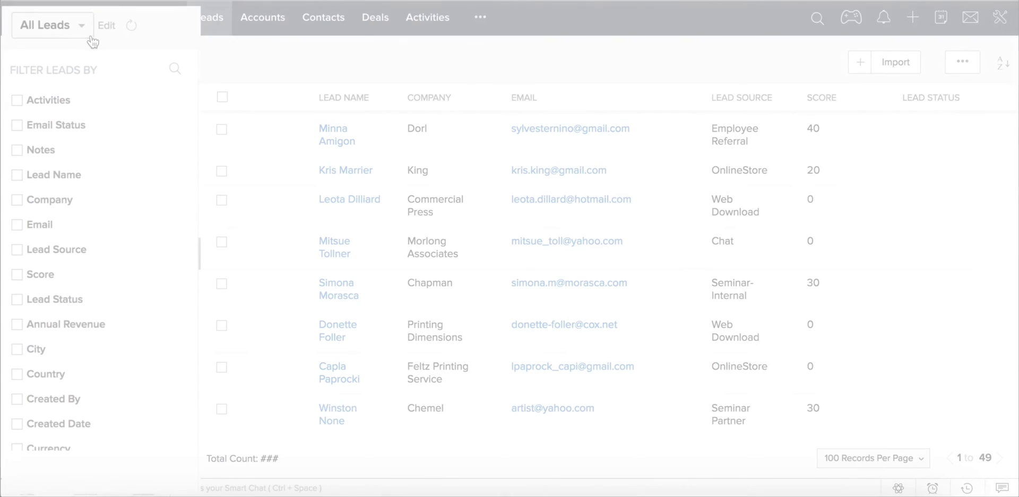
{"action": "left_click", "coordinate": [84, 36]}
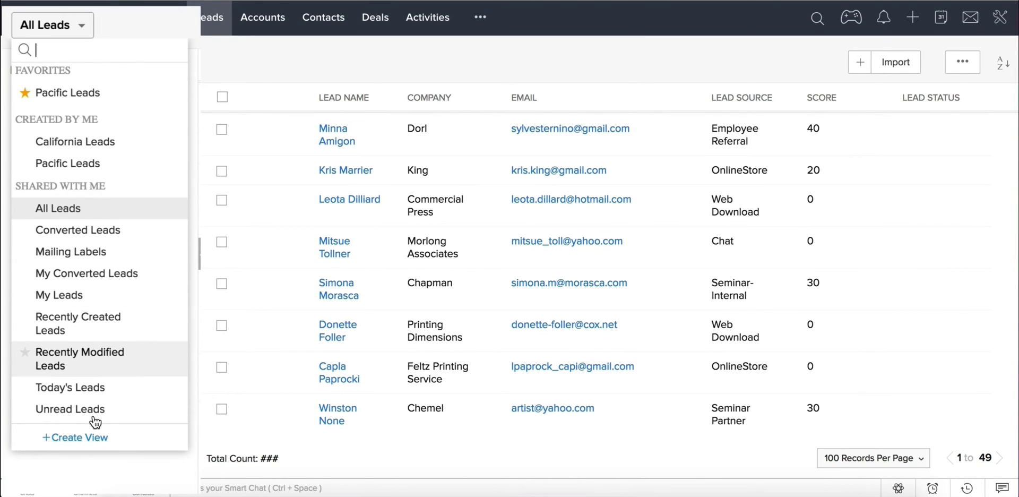
Create a lead view named 'Texas Leads' with the criterion State is Texas.
{"action": "left_click", "coordinate": [102, 444]}
{"action": "type", "text": "Texas Leads"}
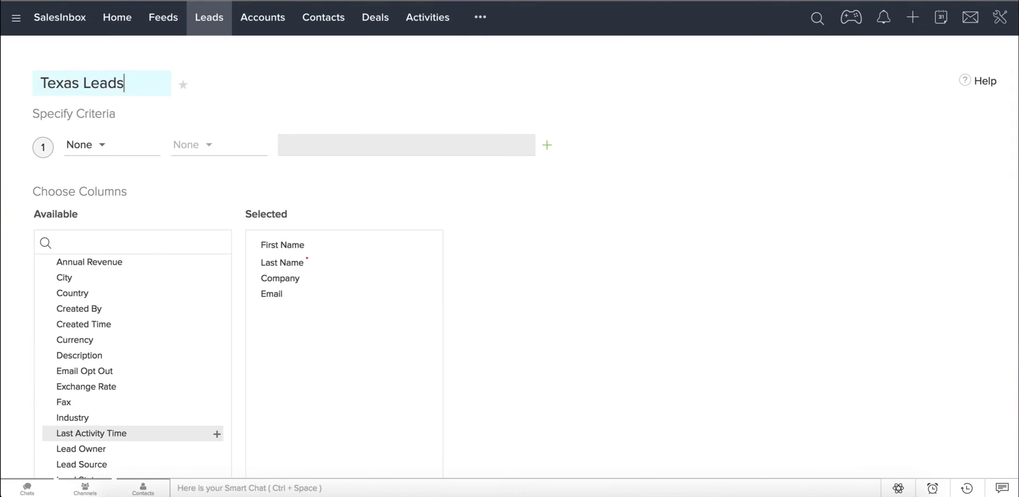
{"action": "left_click", "coordinate": [100, 153]}
{"action": "type", "text": "st"}
{"action": "left_click", "coordinate": [100, 292]}
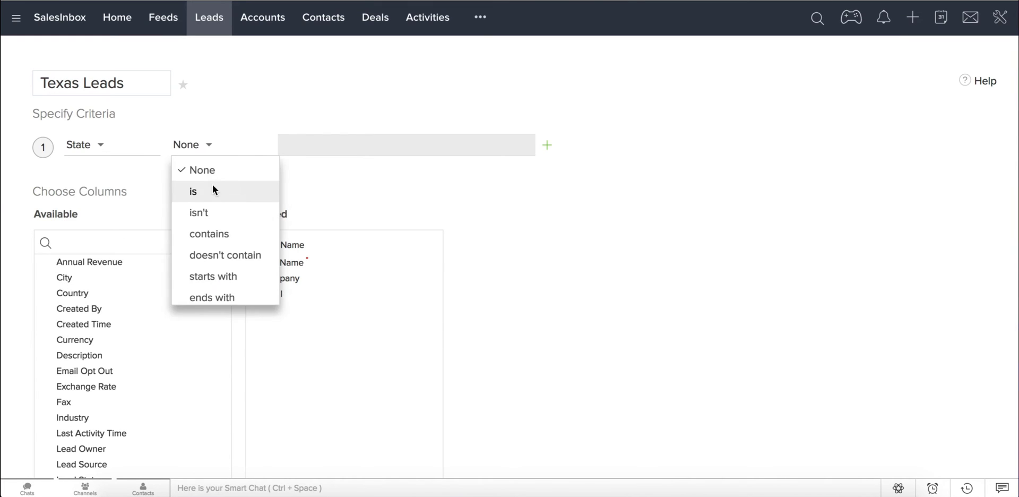
{"action": "left_click", "coordinate": [212, 191]}
{"action": "type", "text": "Texas"}
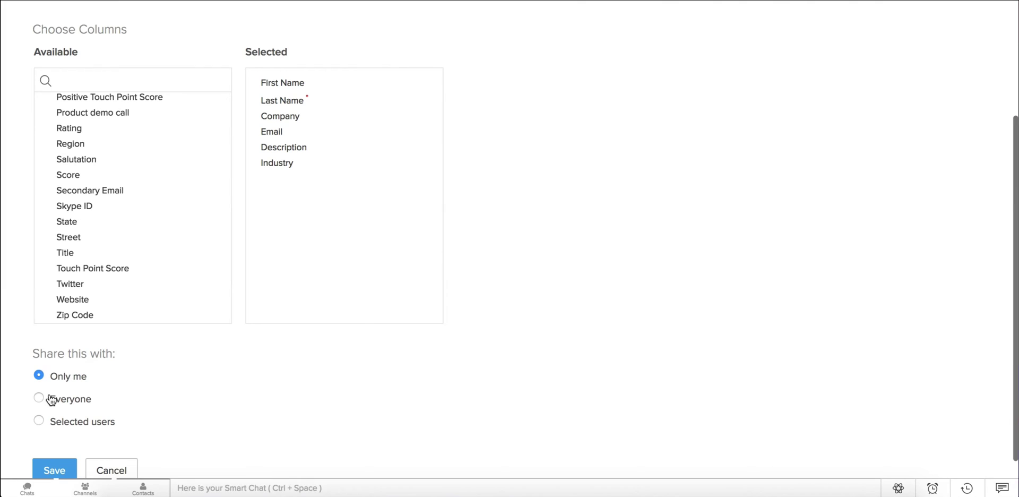
Share the Texas Leads view with a selected user and mark it as a favourite.
{"action": "left_click", "coordinate": [40, 421]}
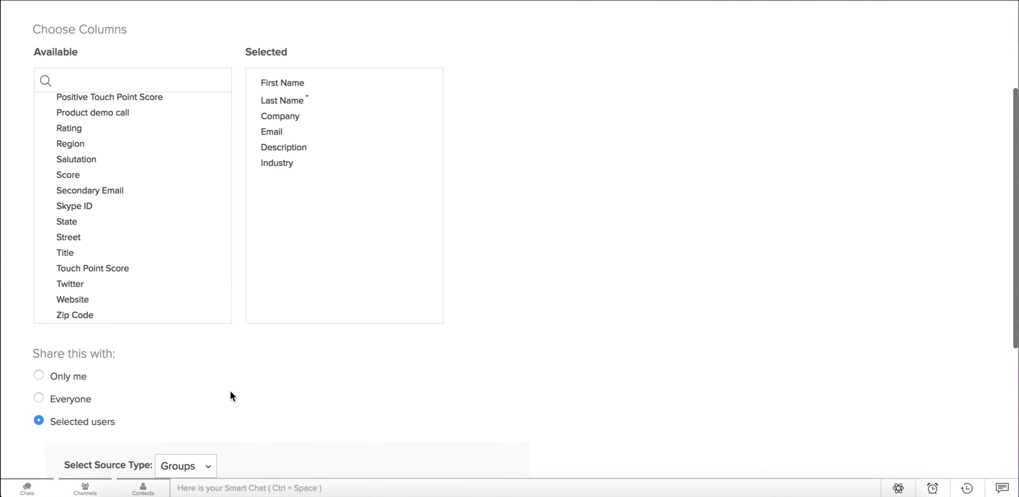
{"action": "scroll", "coordinate": [231, 393], "scroll_direction": "down", "scroll_amount": 2}
{"action": "left_click", "coordinate": [213, 349]}
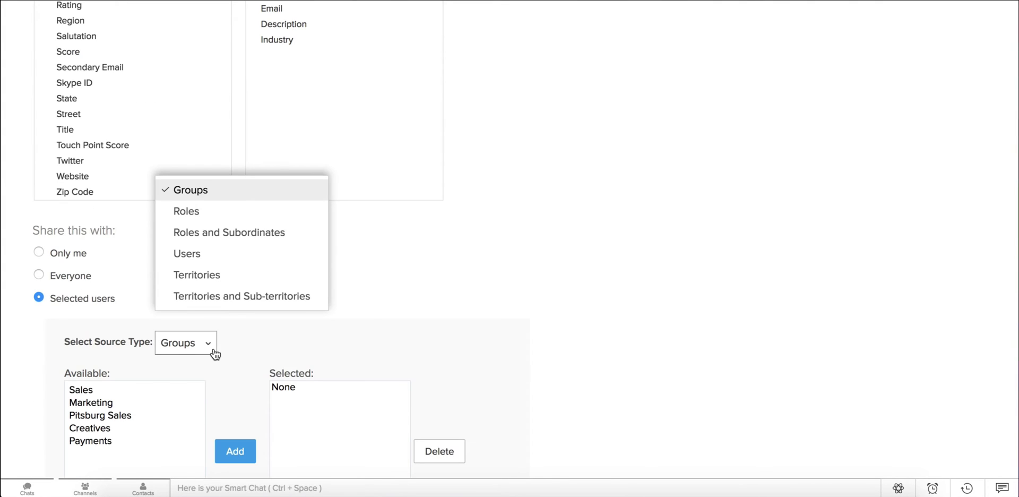
{"action": "left_click", "coordinate": [200, 251]}
{"action": "scroll", "coordinate": [250, 304], "scroll_direction": "down", "scroll_amount": 2}
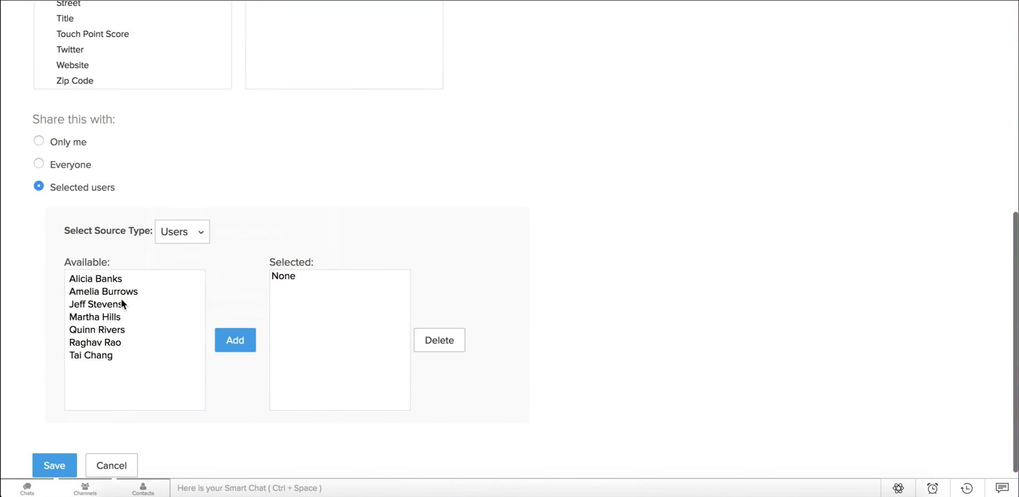
{"action": "left_click", "coordinate": [123, 303]}
{"action": "left_click", "coordinate": [226, 341]}
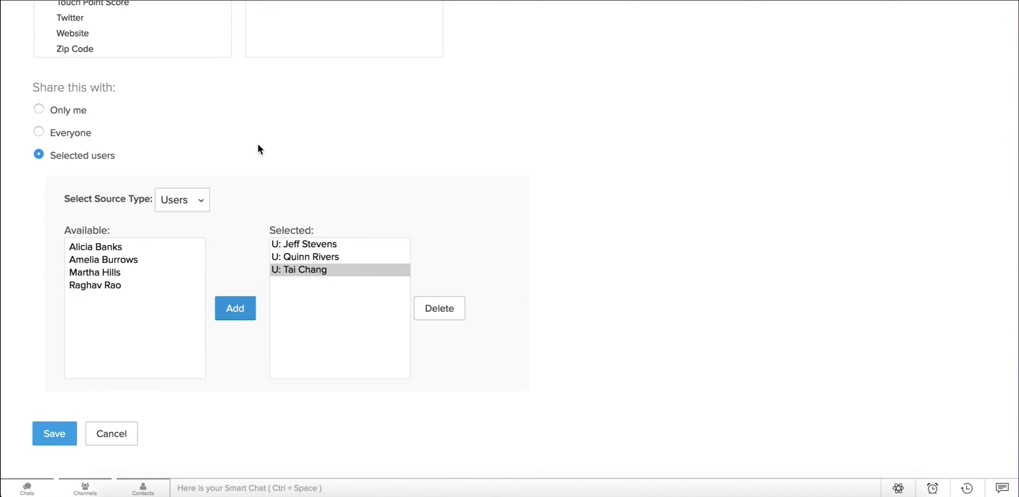
{"action": "scroll", "coordinate": [210, 90], "scroll_direction": "up", "scroll_amount": 8}
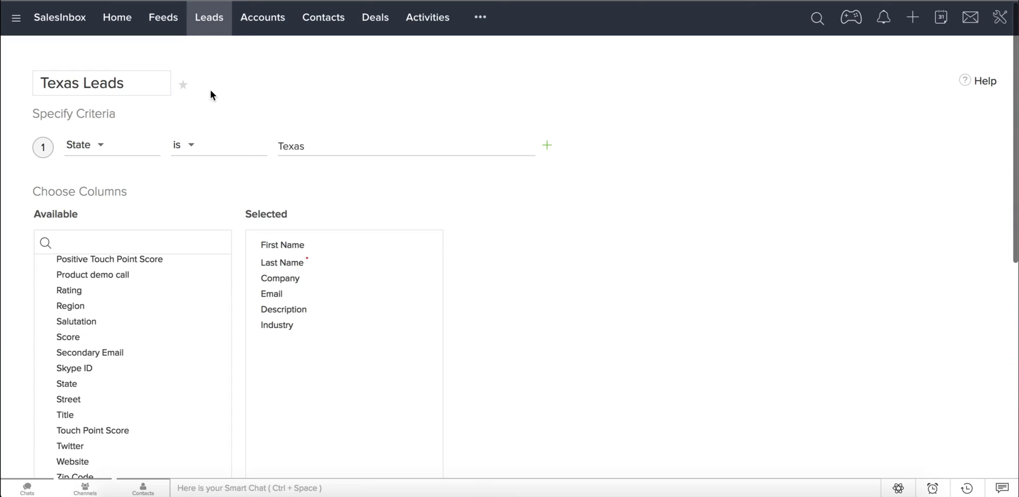
{"action": "left_click", "coordinate": [183, 86]}
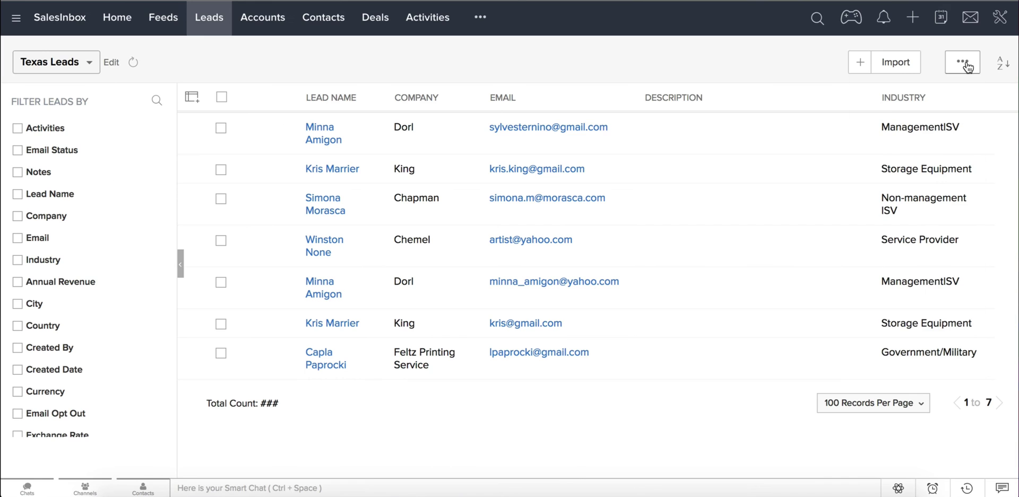
{"action": "left_click", "coordinate": [963, 62]}
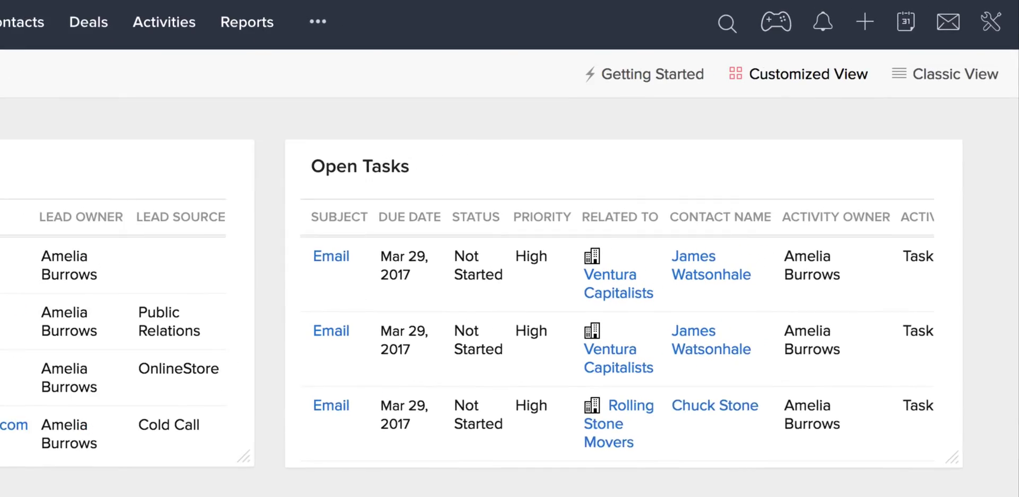
Create a Leads assignment rule named 'Tradeshow Leads' from Setup's Assignment Rules.
{"action": "left_click", "coordinate": [990, 23]}
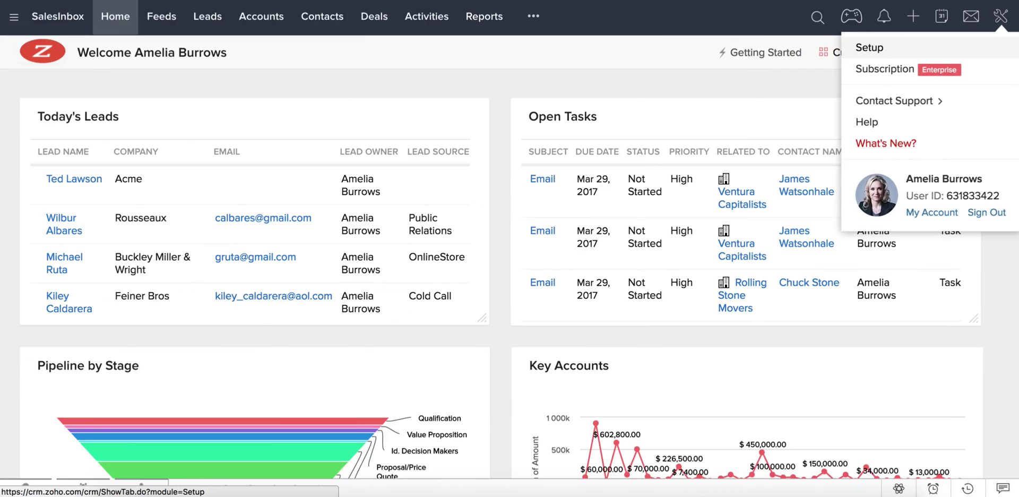
{"action": "left_click", "coordinate": [807, 70]}
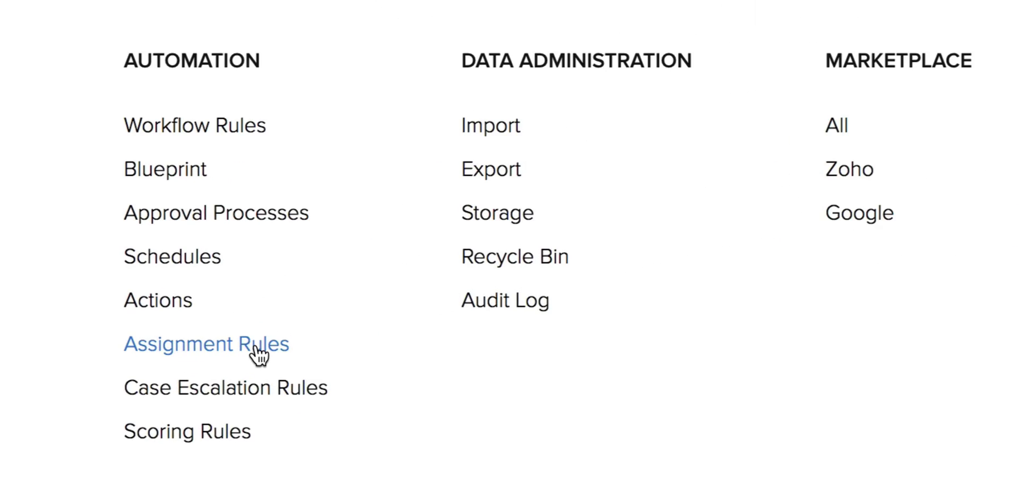
{"action": "left_click", "coordinate": [233, 351]}
{"action": "left_click", "coordinate": [308, 173]}
{"action": "left_click", "coordinate": [326, 221]}
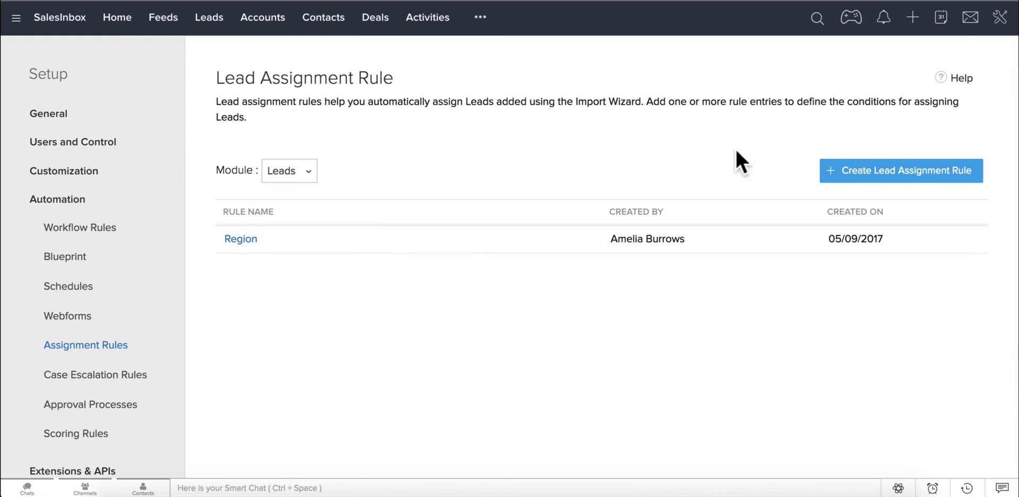
{"action": "left_click", "coordinate": [877, 172]}
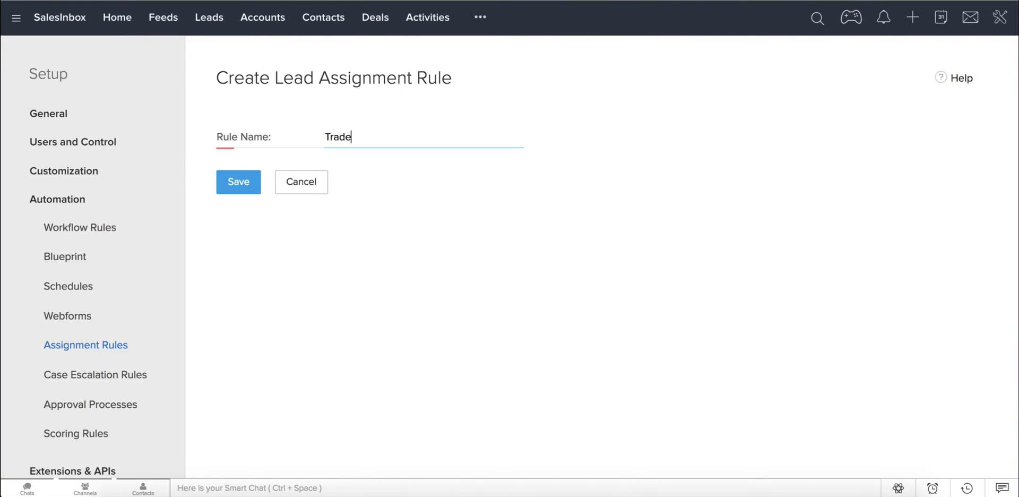
{"action": "type", "text": "Tradeshow Leads"}
{"action": "left_click", "coordinate": [236, 185]}
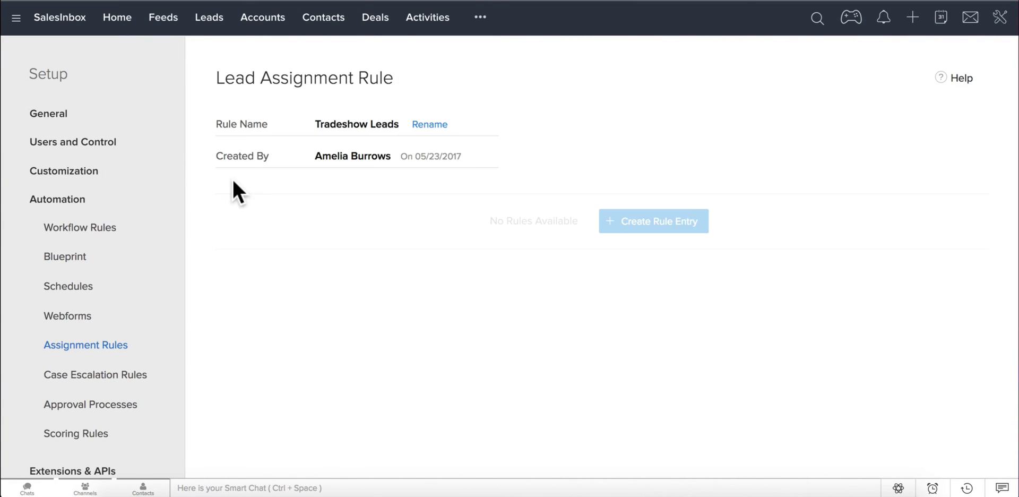
Add a rule entry with the condition Lead Source is Trade Show.
{"action": "left_click", "coordinate": [648, 226]}
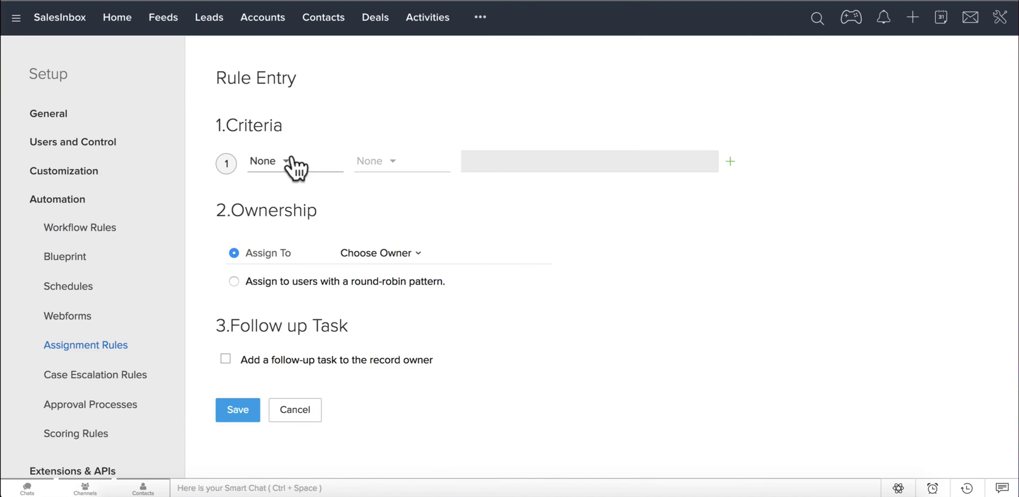
{"action": "left_click", "coordinate": [286, 160]}
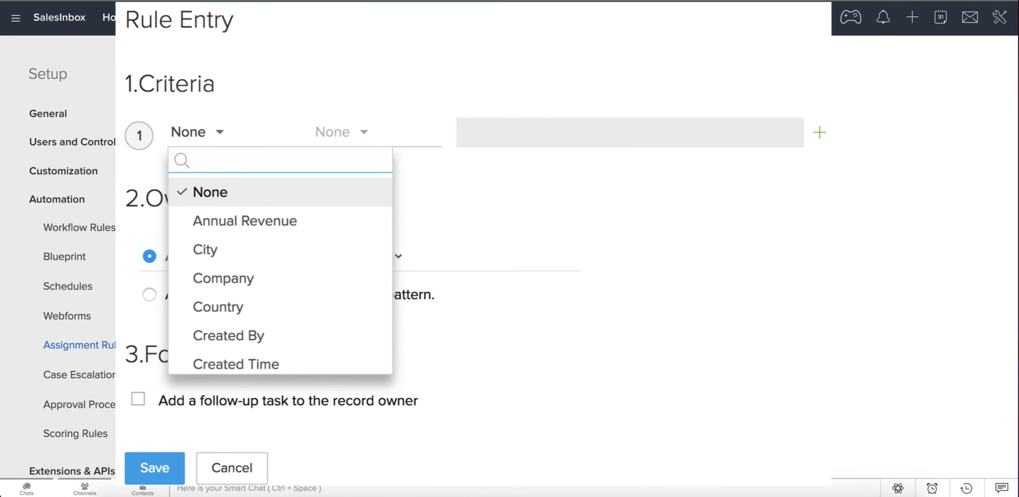
{"action": "type", "text": "Lead"}
{"action": "key", "text": "Down"}
{"action": "key", "text": "Return"}
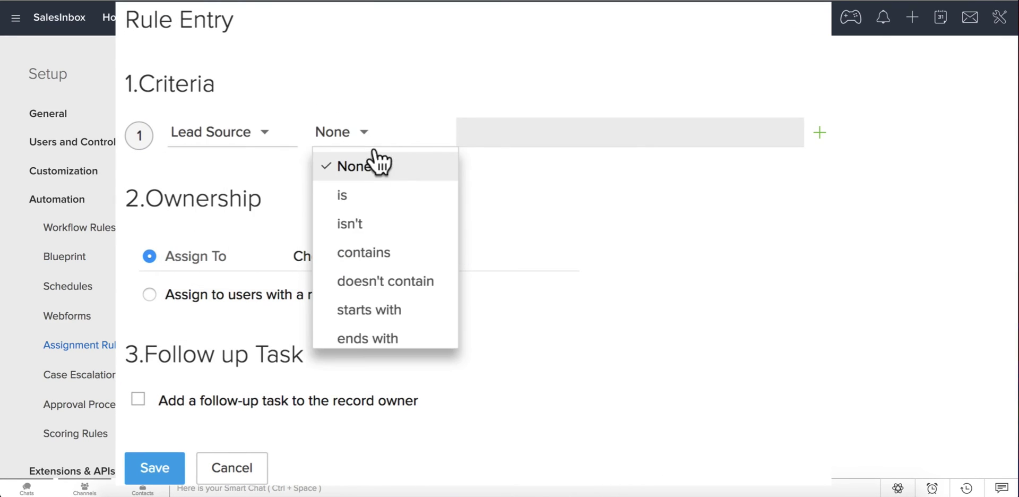
{"action": "left_click", "coordinate": [371, 195]}
{"action": "left_click", "coordinate": [560, 134]}
{"action": "type", "text": "Tra"}
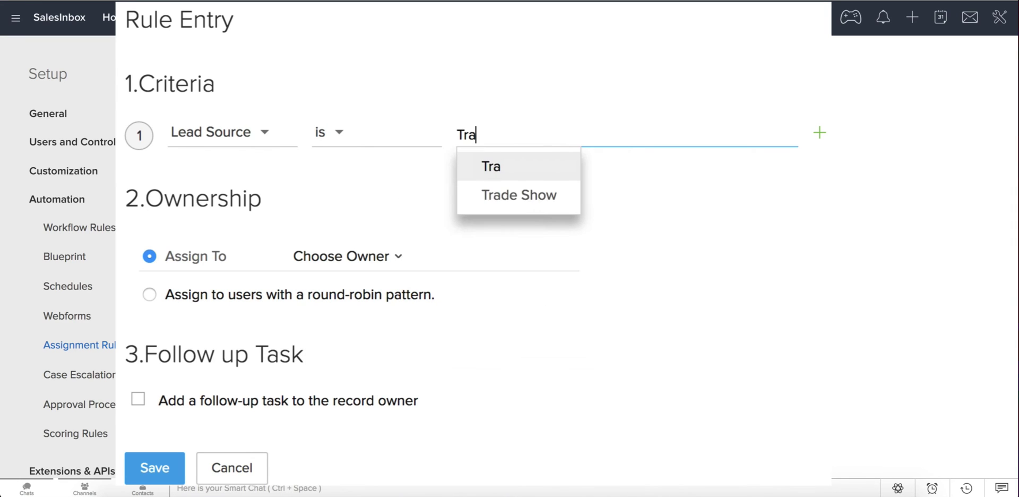
{"action": "left_click", "coordinate": [518, 205]}
{"action": "left_click", "coordinate": [415, 234]}
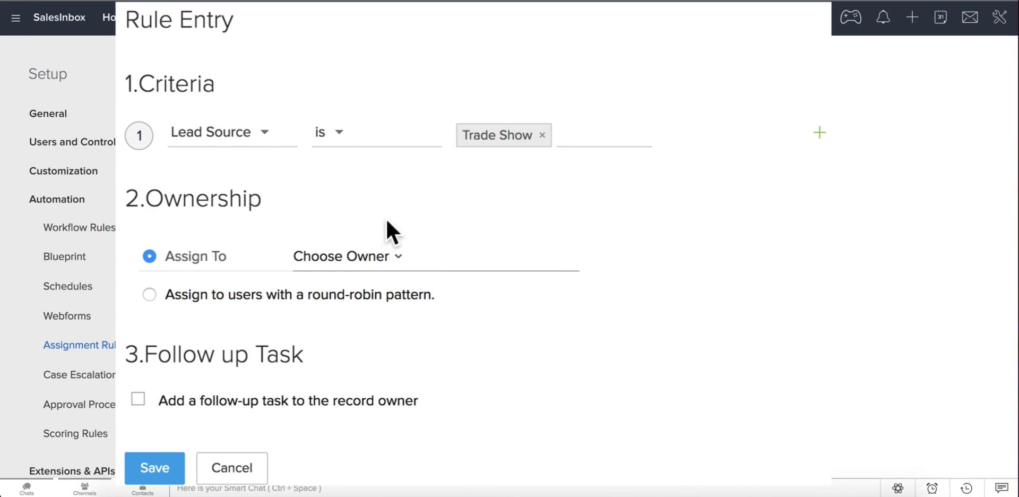
Assign matching leads to the chosen owner with a Call for Demo task, and save the entry.
{"action": "left_click", "coordinate": [366, 257]}
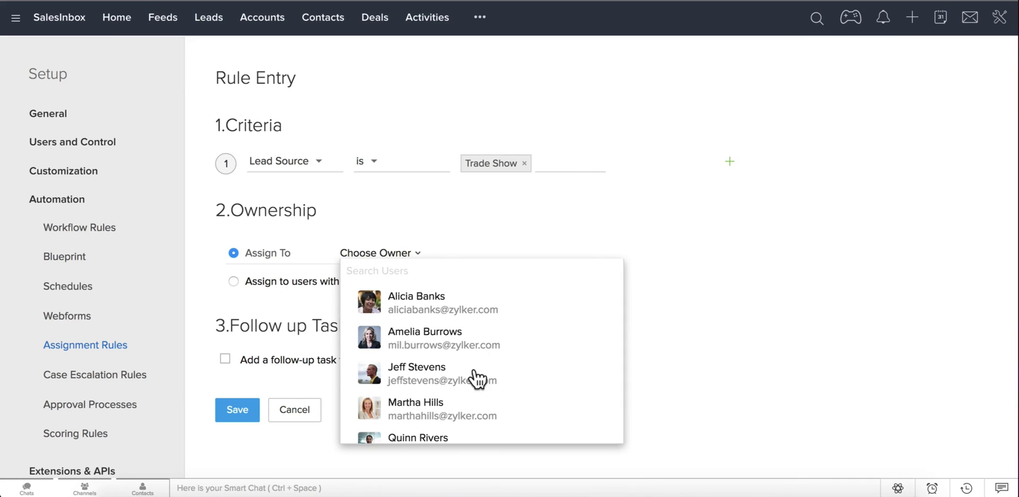
{"action": "scroll", "coordinate": [478, 378], "scroll_direction": "down", "scroll_amount": 5}
{"action": "left_click", "coordinate": [470, 422]}
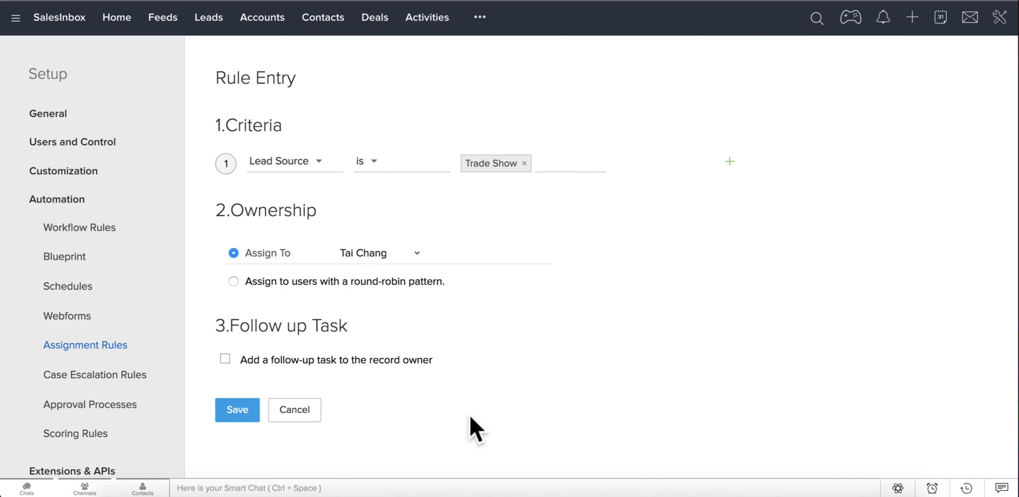
{"action": "left_click", "coordinate": [225, 359]}
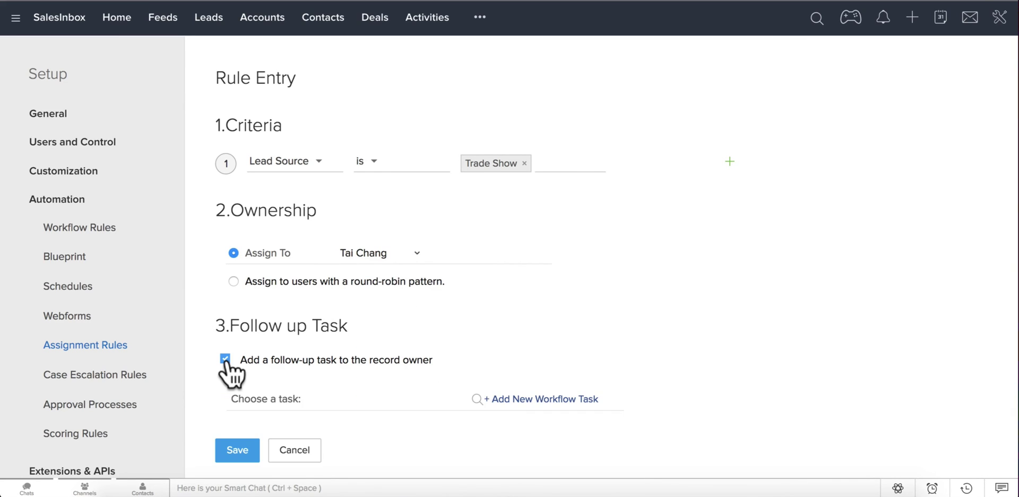
{"action": "left_click", "coordinate": [474, 404]}
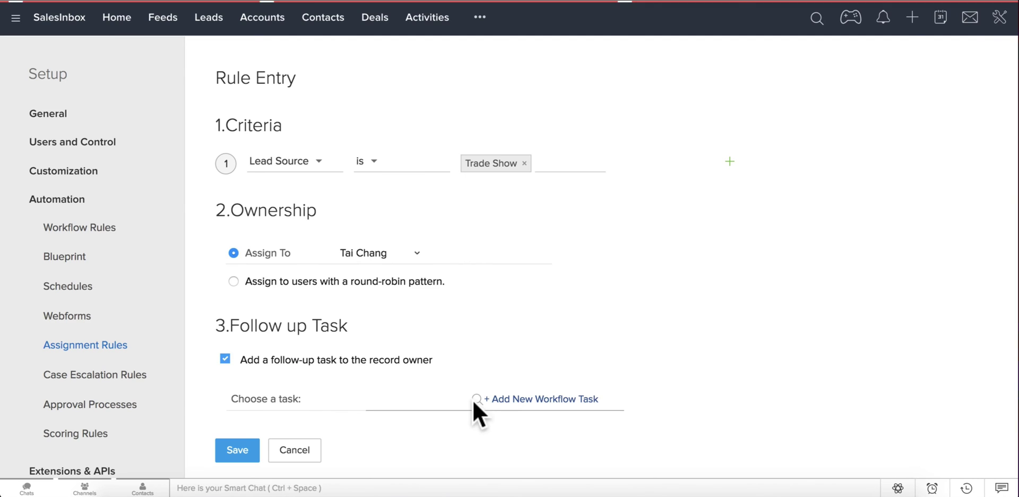
{"action": "left_click", "coordinate": [166, 161]}
{"action": "left_click", "coordinate": [236, 448]}
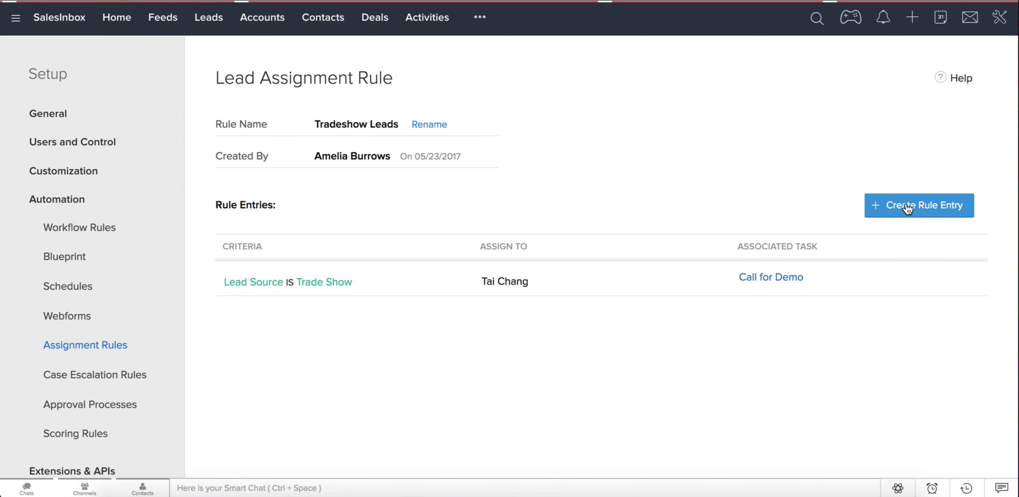
{"action": "left_click", "coordinate": [908, 207]}
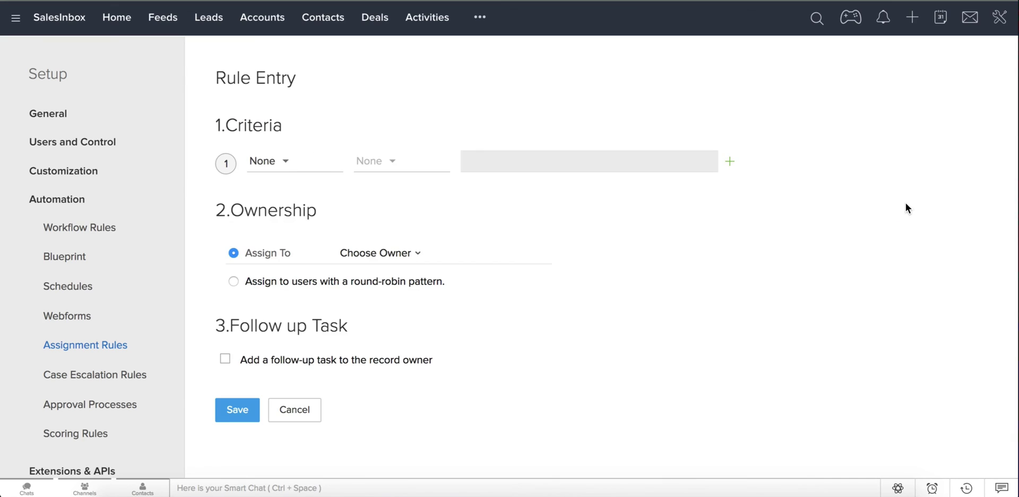
Set the new entry's first condition to Score > 30.
{"action": "left_click", "coordinate": [277, 157]}
{"action": "type", "text": "sc"}
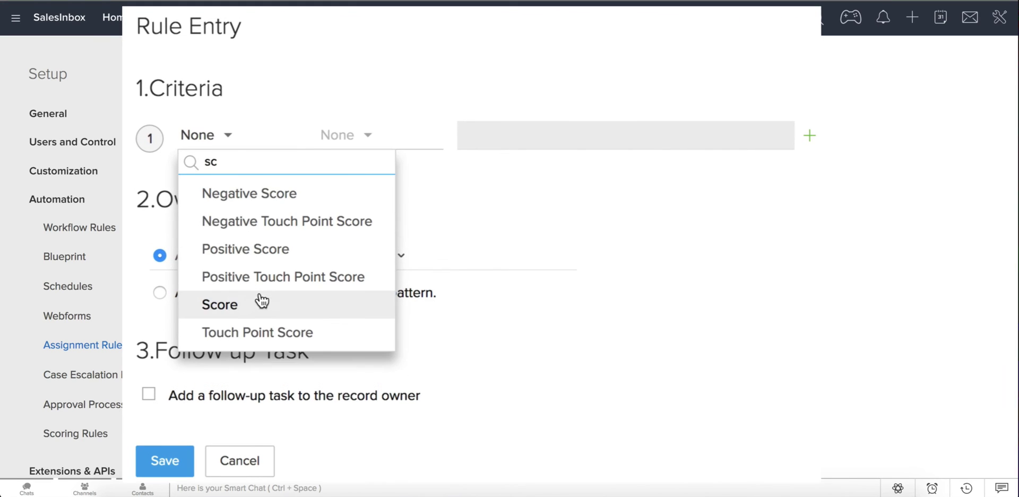
{"action": "left_click", "coordinate": [218, 302]}
{"action": "left_click", "coordinate": [341, 141]}
{"action": "left_click", "coordinate": [365, 279]}
{"action": "left_click", "coordinate": [518, 137]}
{"action": "type", "text": "30"}
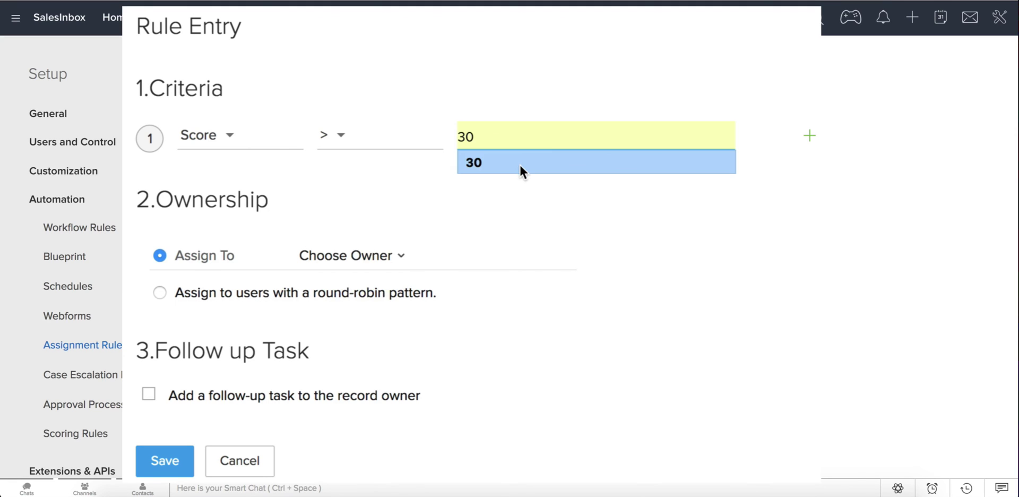
Add a State is California condition and assign matching leads to the chosen owner.
{"action": "left_click", "coordinate": [808, 138]}
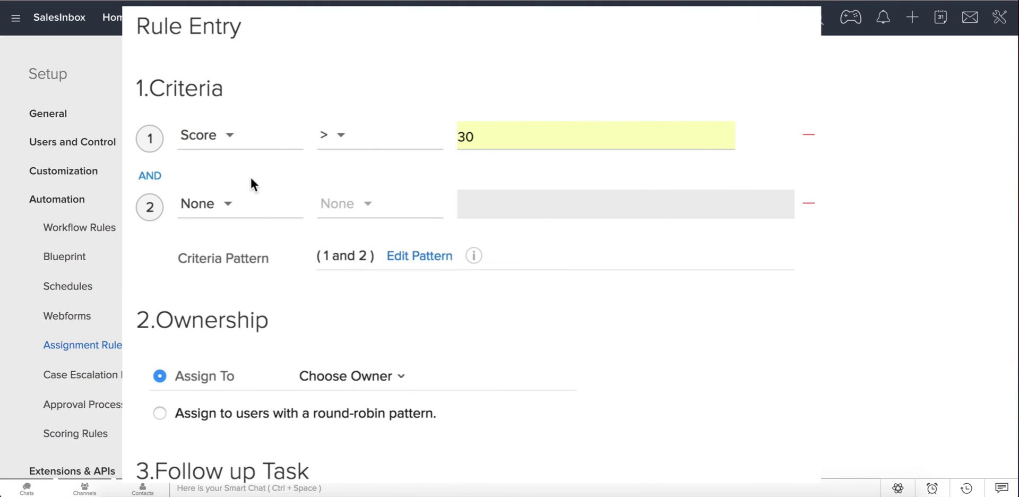
{"action": "left_click", "coordinate": [228, 204]}
{"action": "type", "text": "sta"}
{"action": "key", "text": "Down"}
{"action": "key", "text": "Return"}
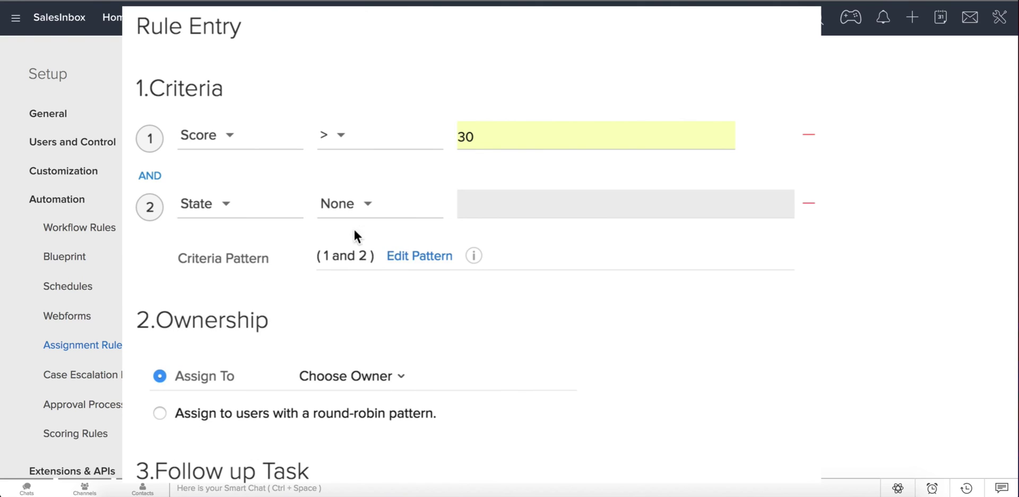
{"action": "left_click", "coordinate": [364, 208]}
{"action": "left_click", "coordinate": [371, 268]}
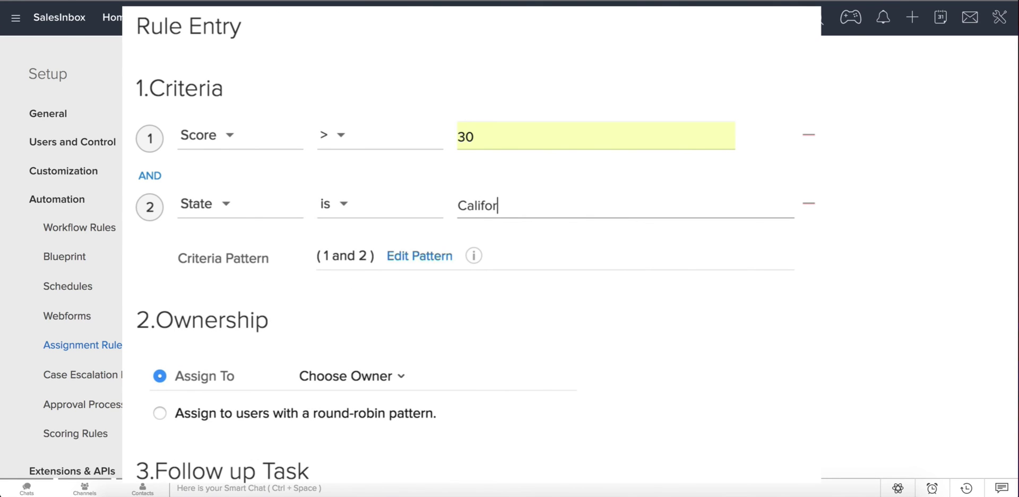
{"action": "scroll", "coordinate": [513, 328], "scroll_direction": "down", "scroll_amount": 2}
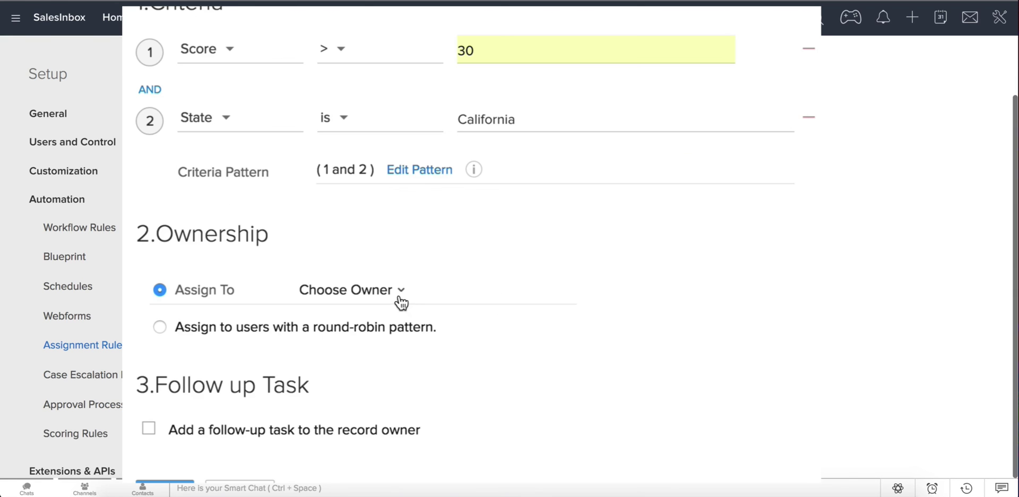
{"action": "left_click", "coordinate": [398, 293]}
{"action": "left_click", "coordinate": [461, 395]}
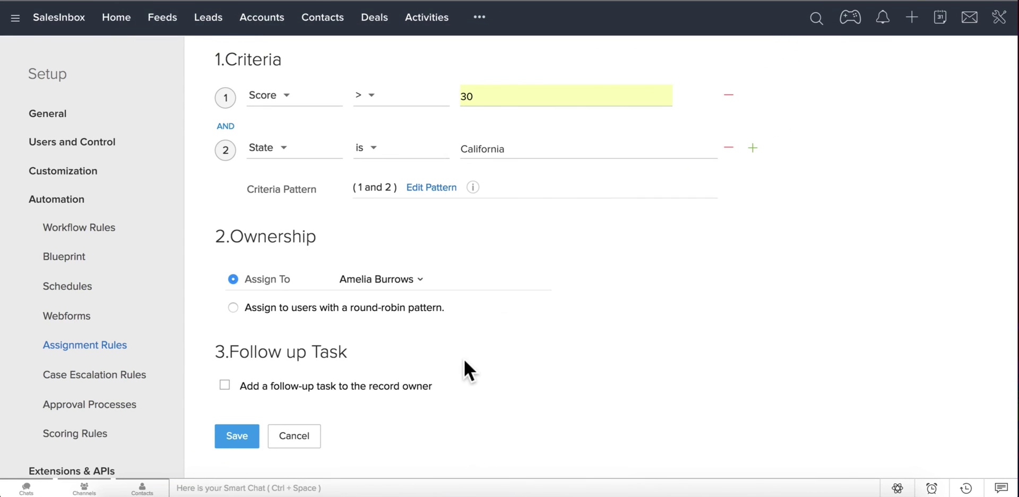